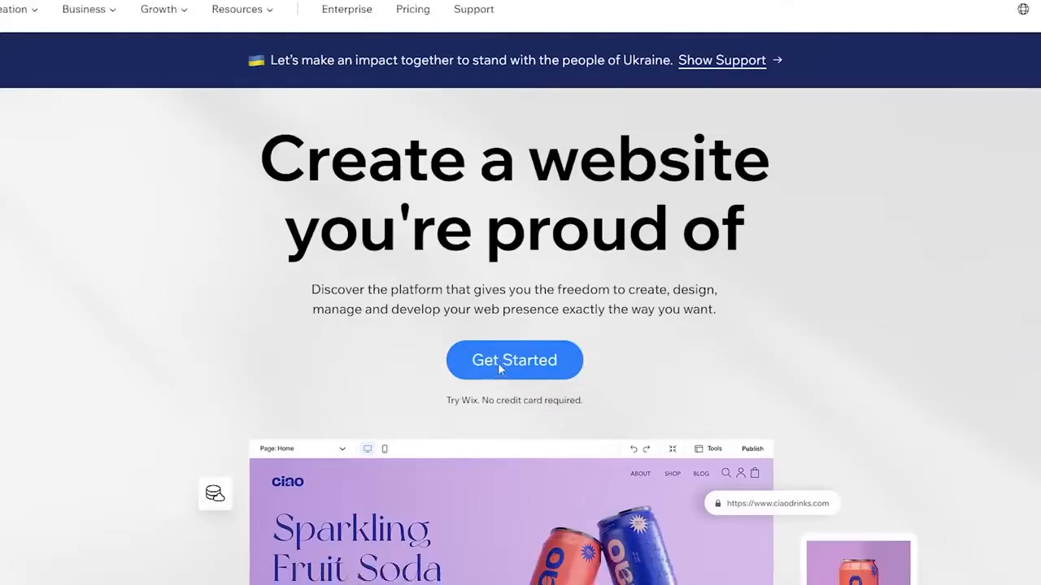
Start creating a new website and begin the setup questionnaire.
left_click(496, 371)
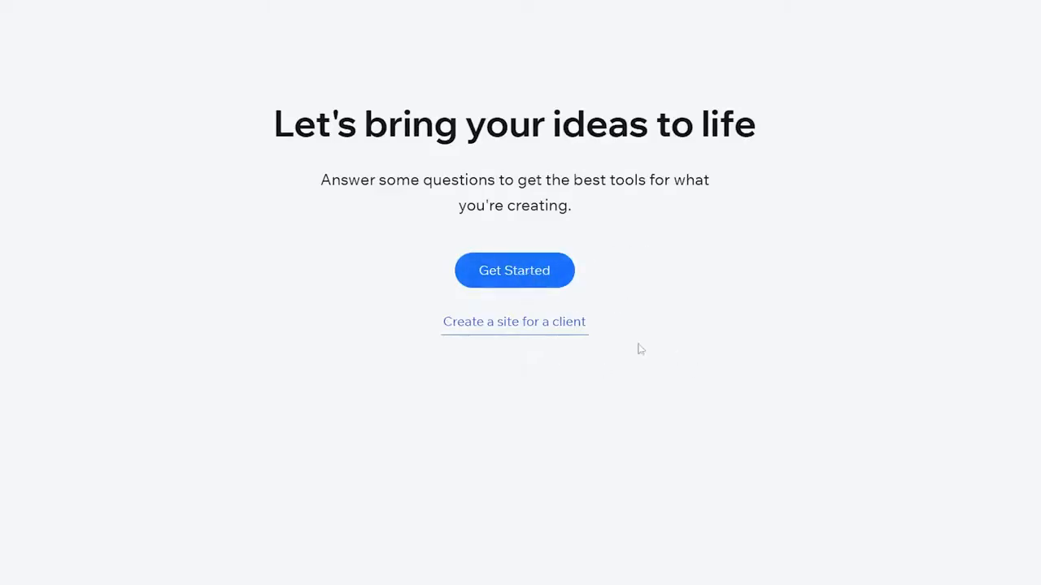
left_click(511, 284)
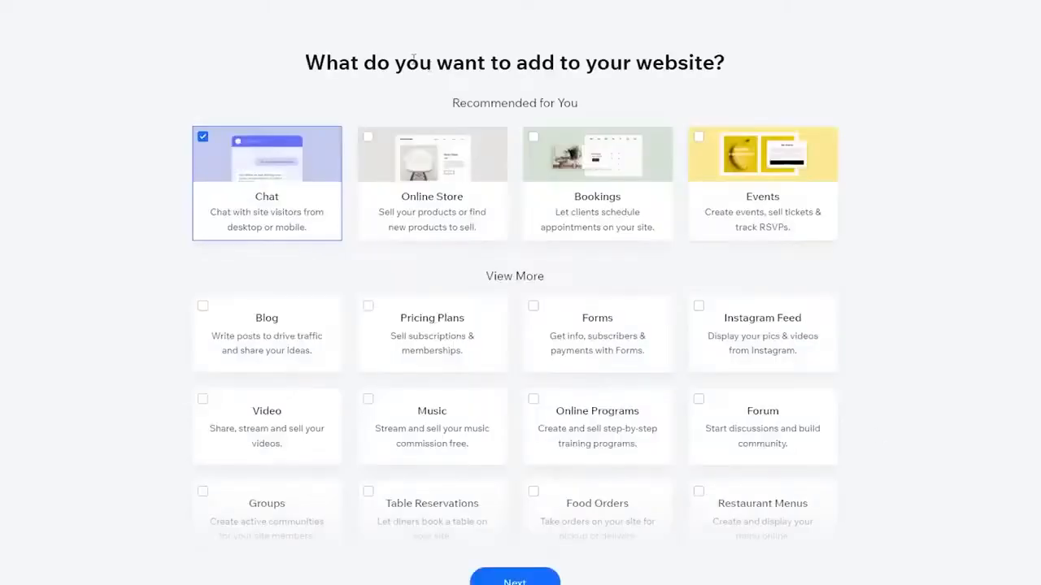
Review the features offered for the website and answer the experience question with "I've created many".
scroll(790, 349, "down", 2)
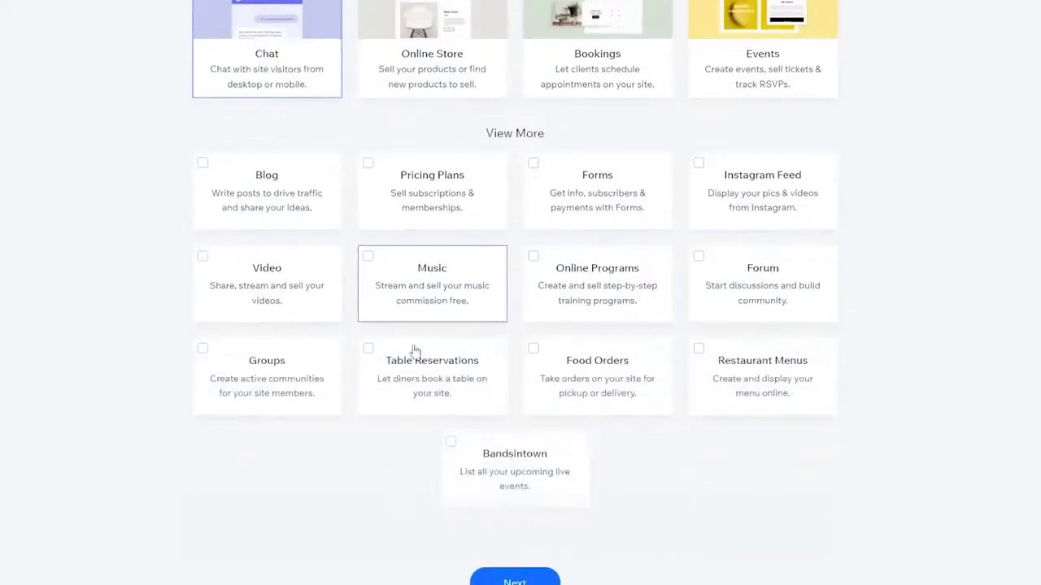
scroll(556, 433, "up", 2)
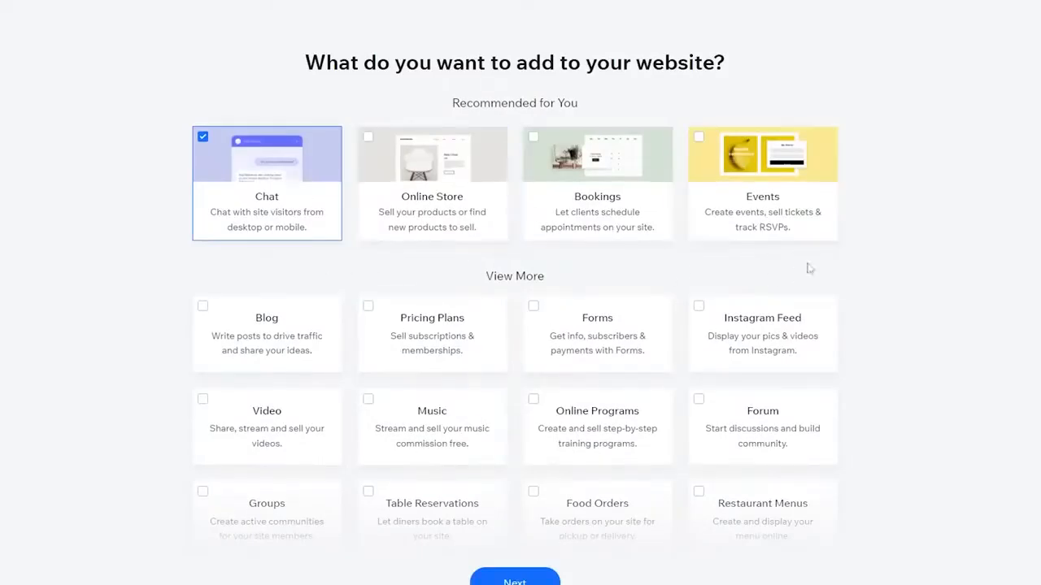
scroll(386, 344, "down", 2)
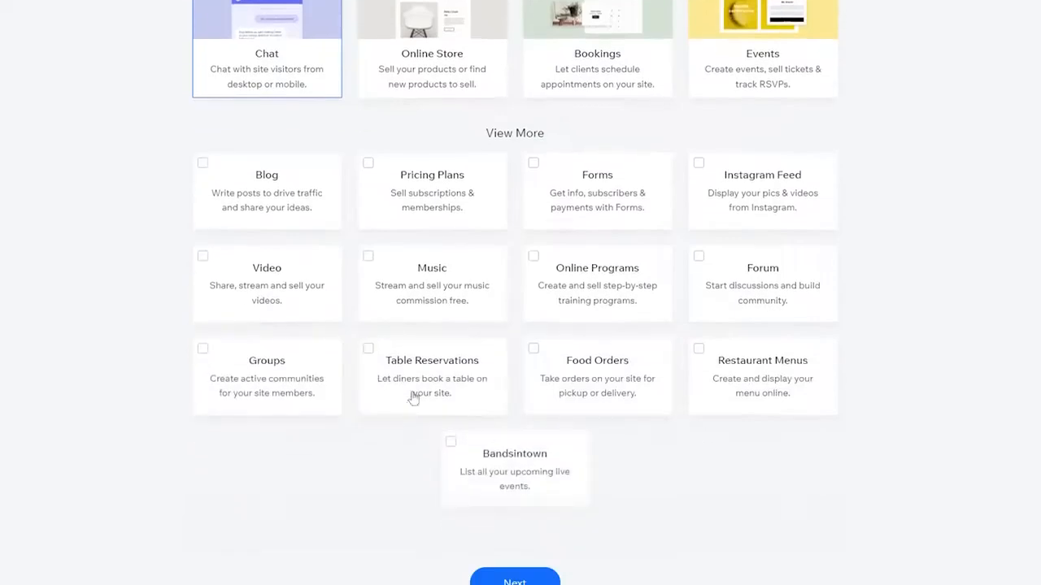
scroll(499, 442, "up", 2)
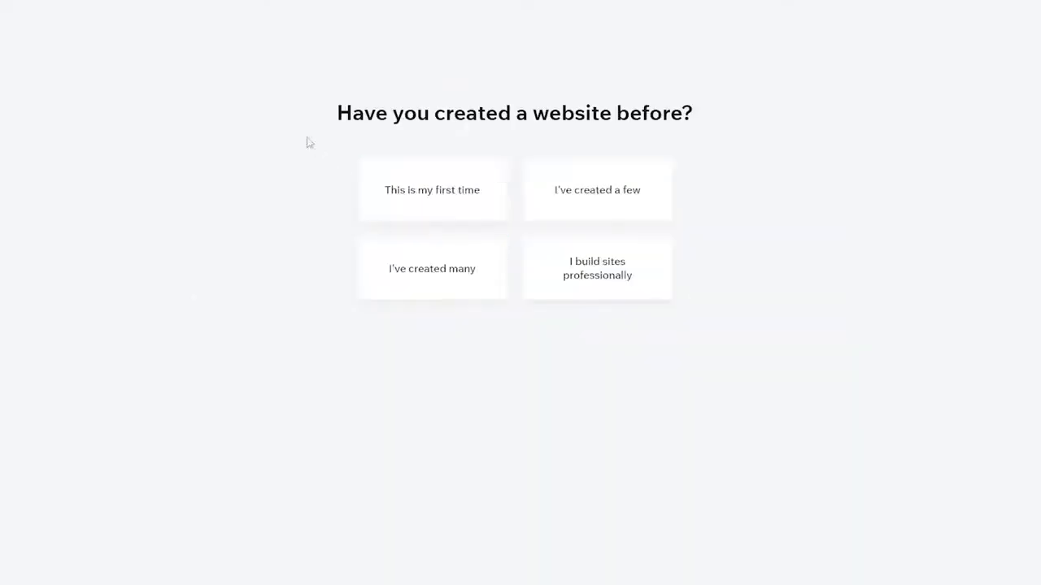
left_click_drag(333, 116, 701, 130)
left_click(727, 130)
left_click(407, 298)
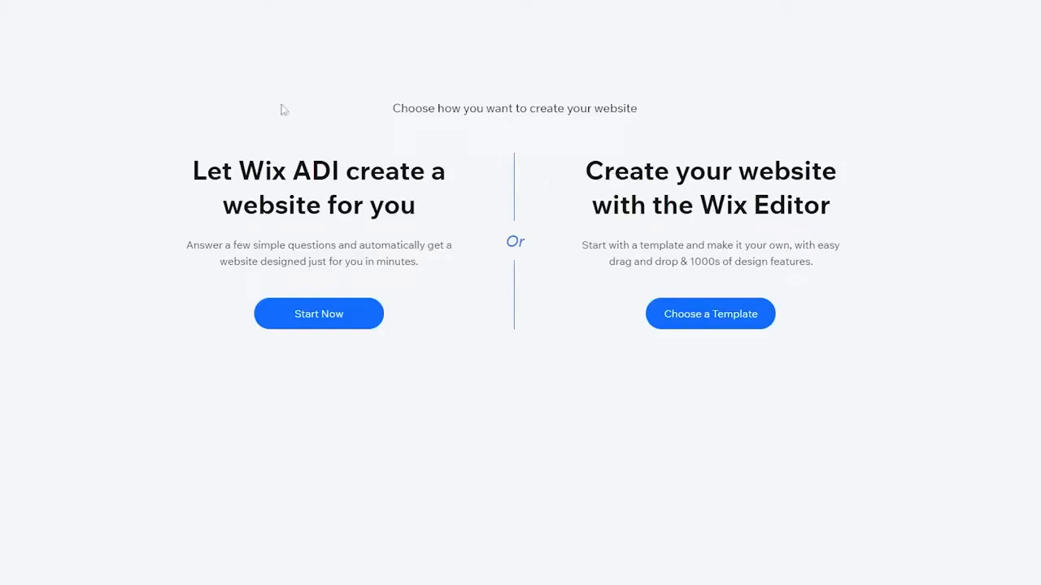
Compare the two ways of creating the website, Wix ADI and the Wix Editor.
left_click_drag(196, 171, 424, 217)
left_click_drag(582, 187, 900, 201)
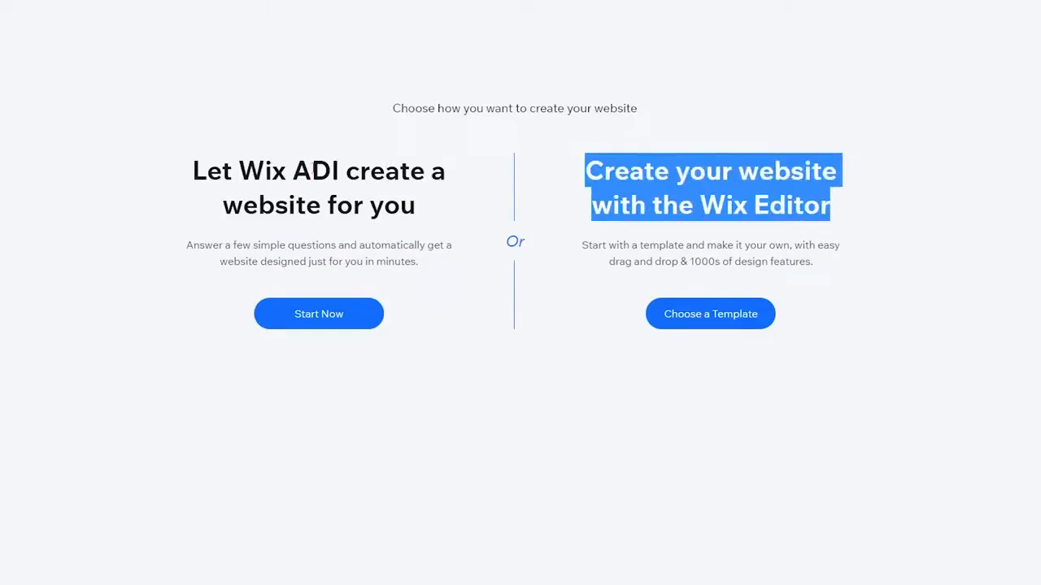
left_click_drag(295, 169, 330, 171)
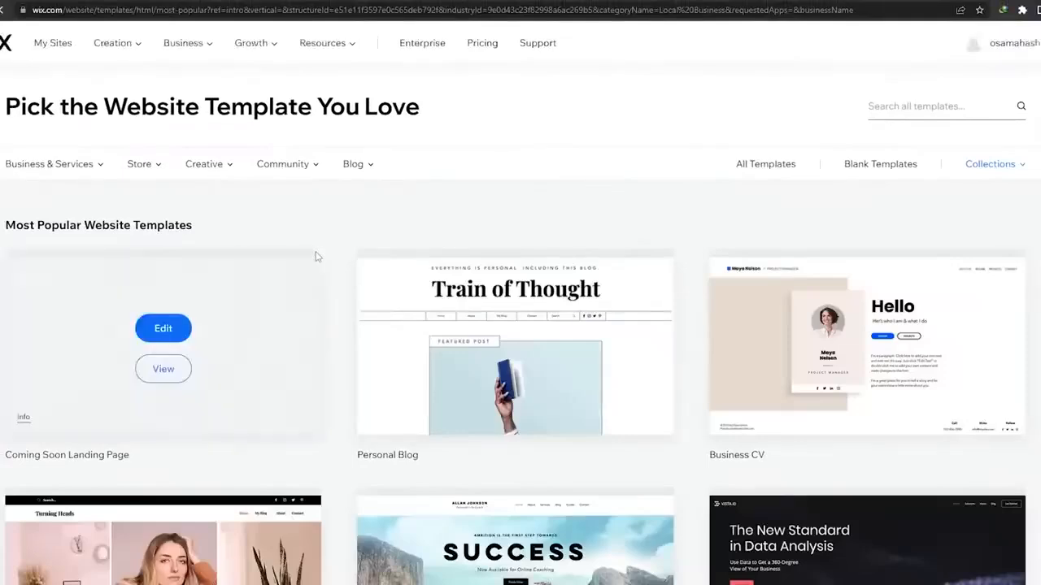
Browse the most popular website templates and the complete collection of all templates.
scroll(520, 317, "down", 7)
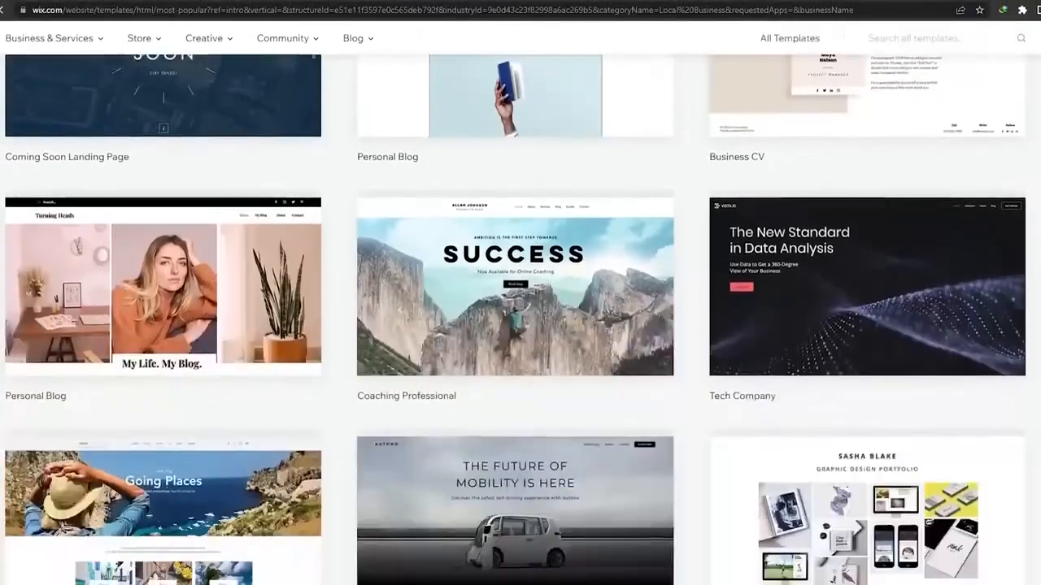
scroll(520, 317, "down", 5)
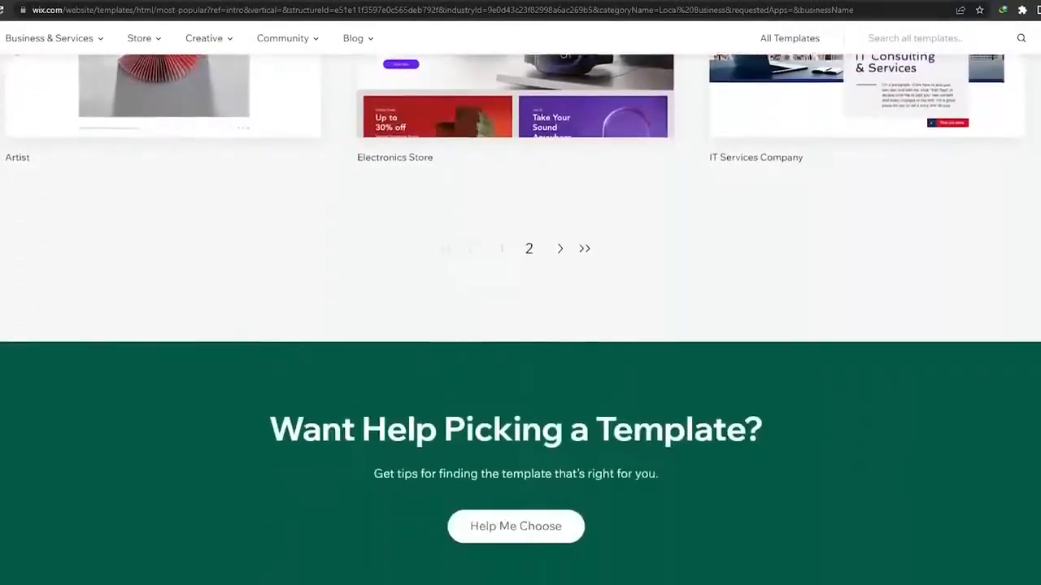
scroll(520, 317, "up", 11)
scroll(520, 317, "up", 1)
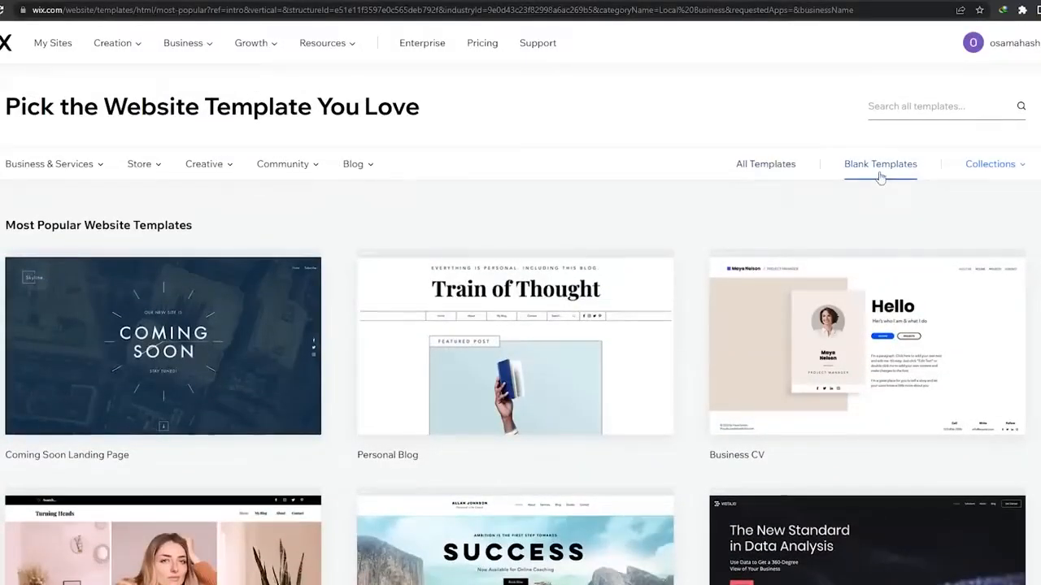
left_click(774, 165)
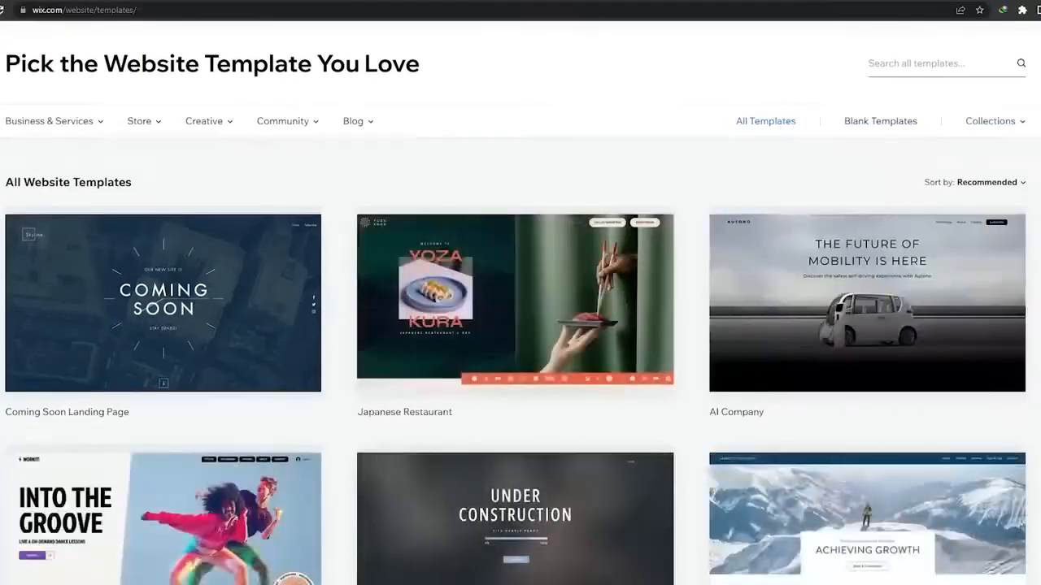
scroll(686, 162, "down", 3)
scroll(867, 325, "down", 6)
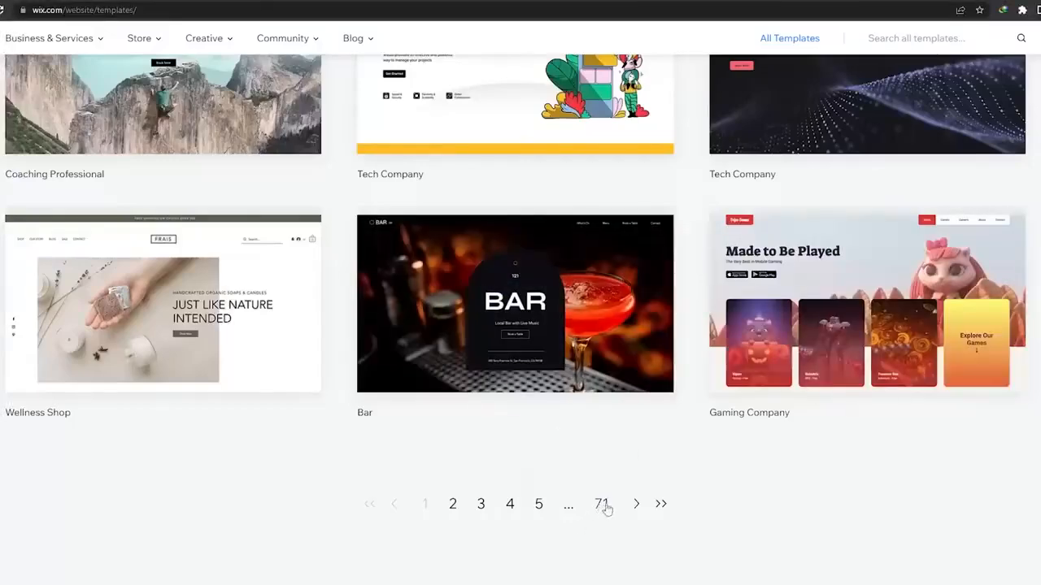
scroll(924, 477, "up", 4)
scroll(521, 326, "up", 6)
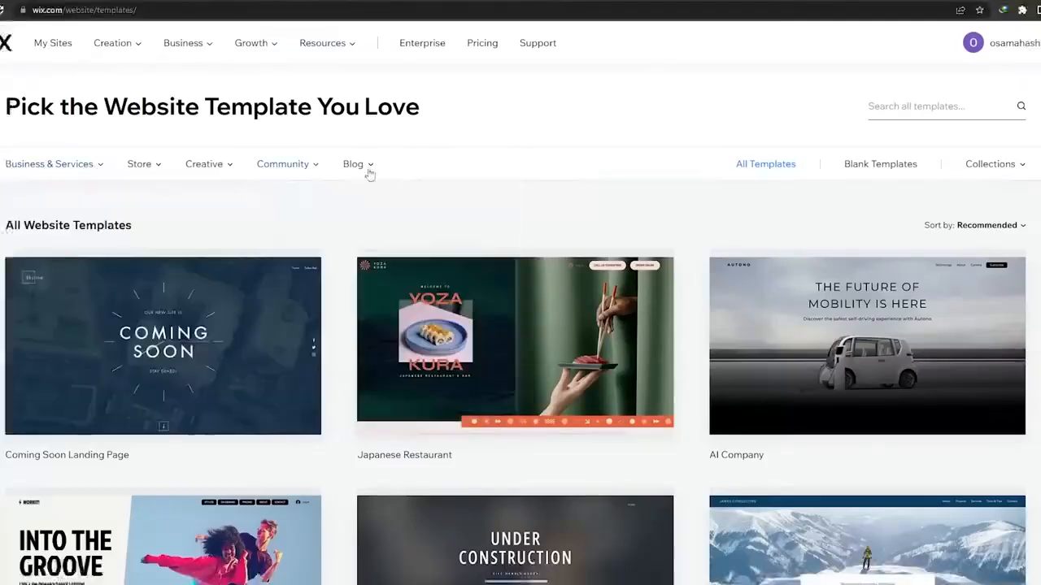
Narrow the templates to online stores in the Fashion & Clothing category.
mouse_move(139, 165)
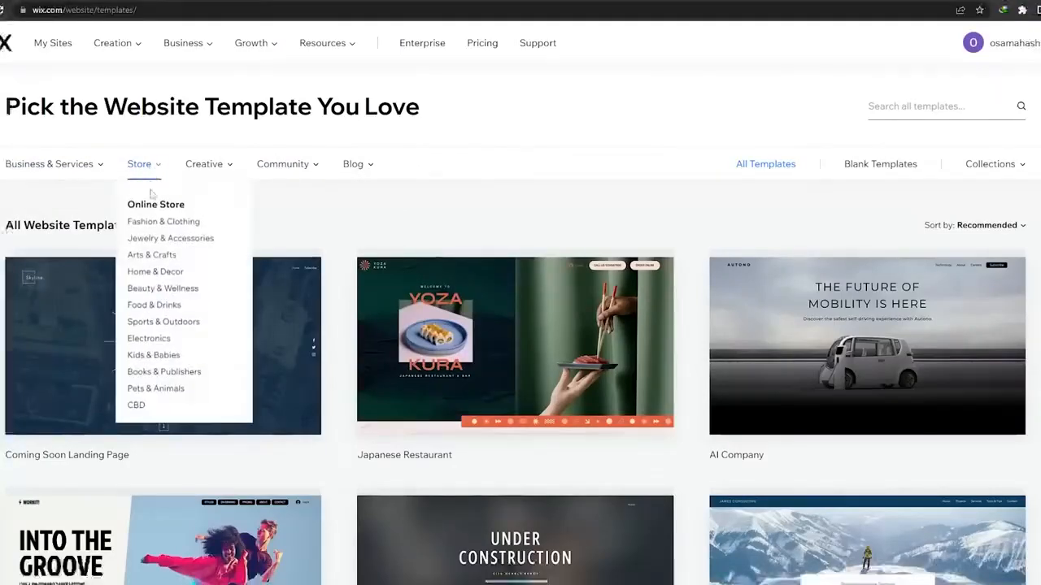
left_click(167, 238)
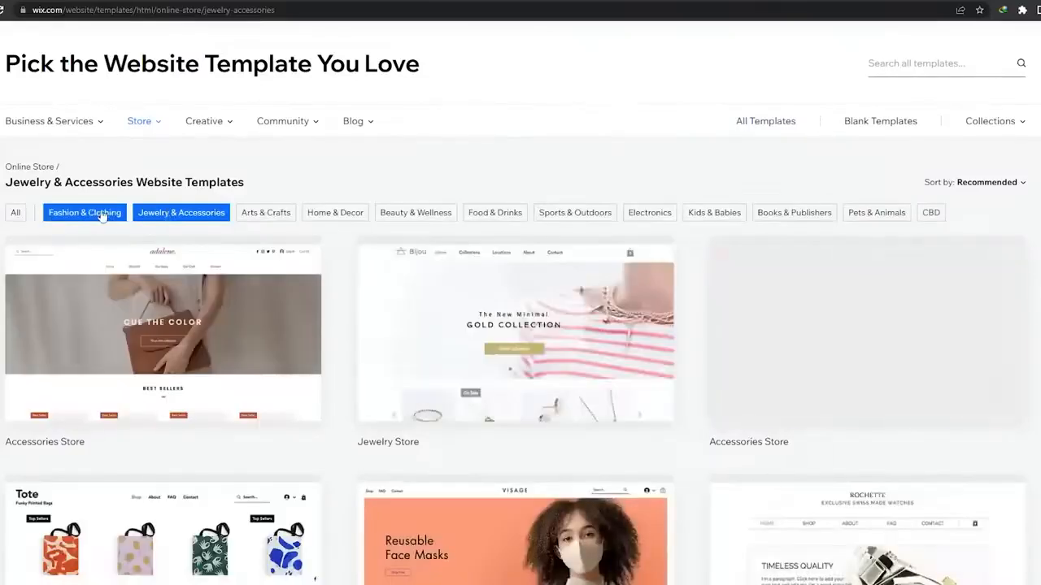
left_click(97, 213)
Look through the first two pages of Fashion & Clothing templates for a suitable store design.
scroll(97, 213, "down", 1)
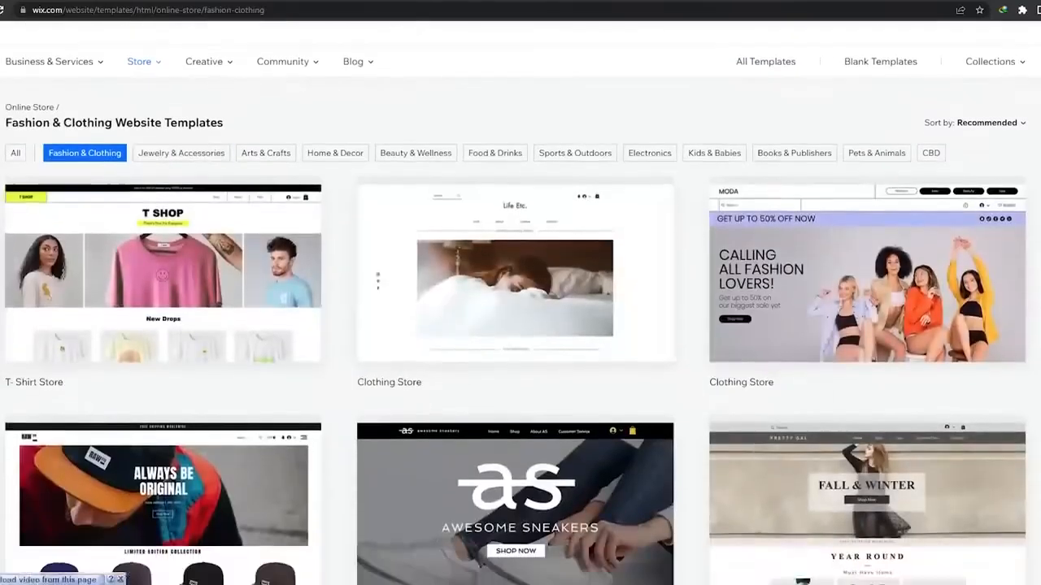
scroll(1014, 290, "down", 3)
mouse_move(187, 266)
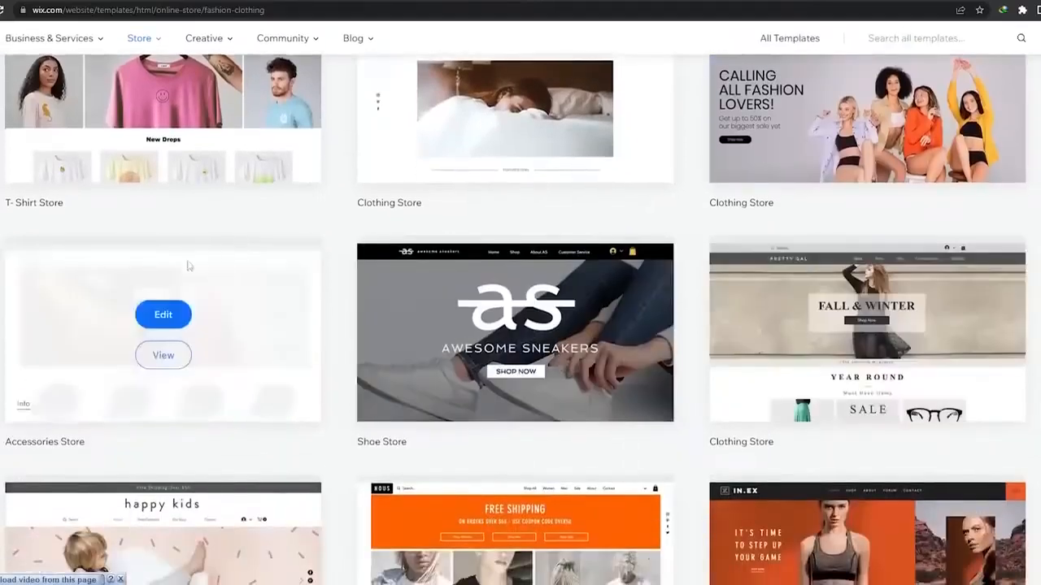
scroll(187, 266, "down", 3)
scroll(864, 314, "down", 2)
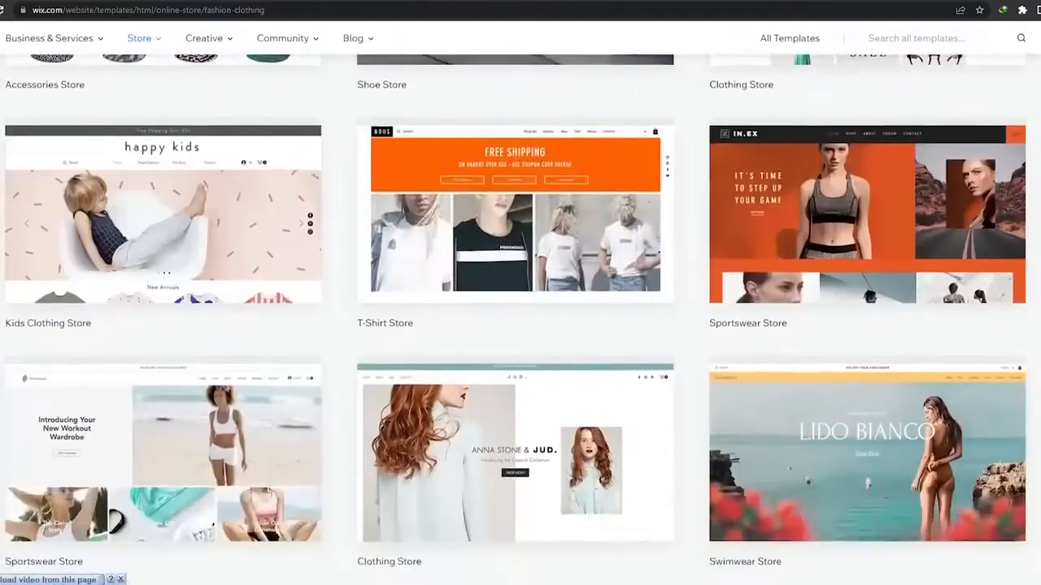
scroll(516, 310, "down", 3)
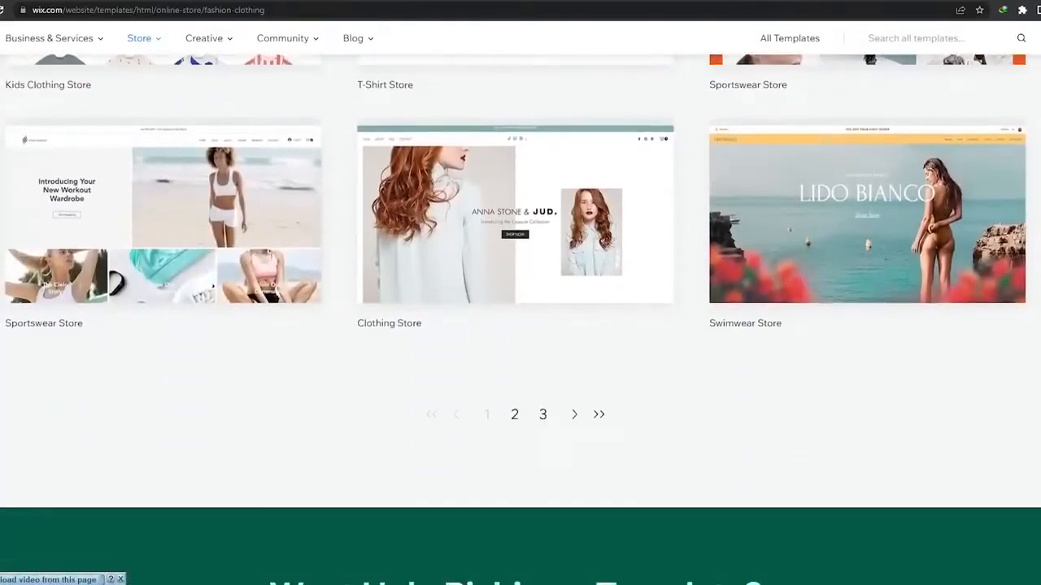
left_click(513, 415)
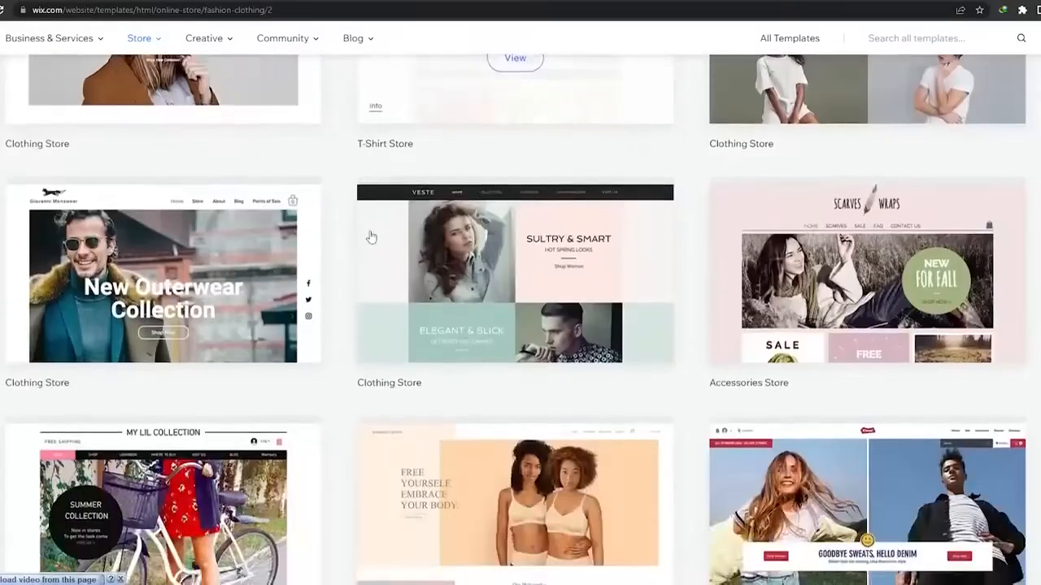
scroll(360, 239, "down", 4)
scroll(337, 313, "down", 2)
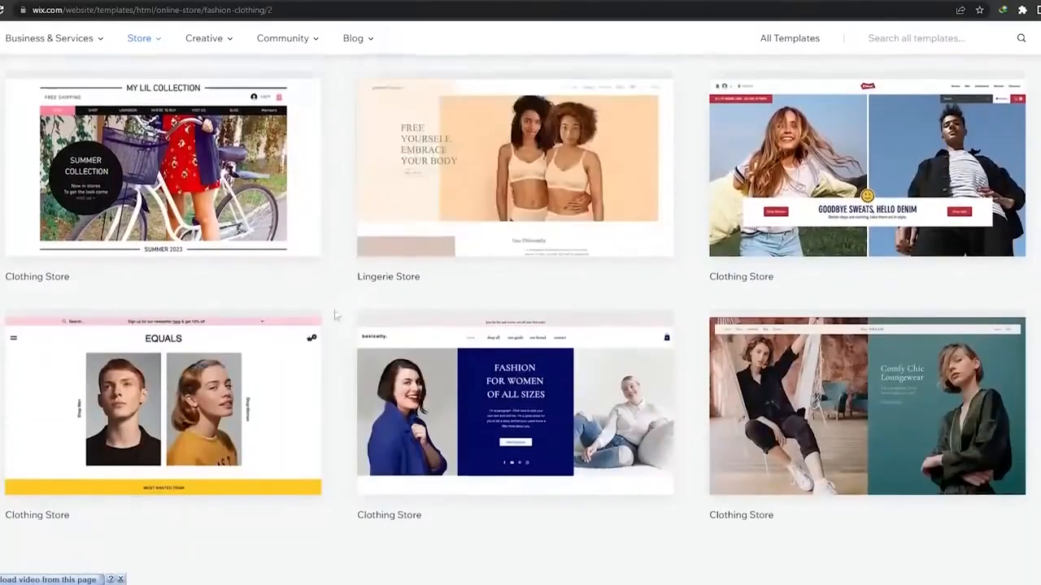
scroll(935, 383, "up", 3)
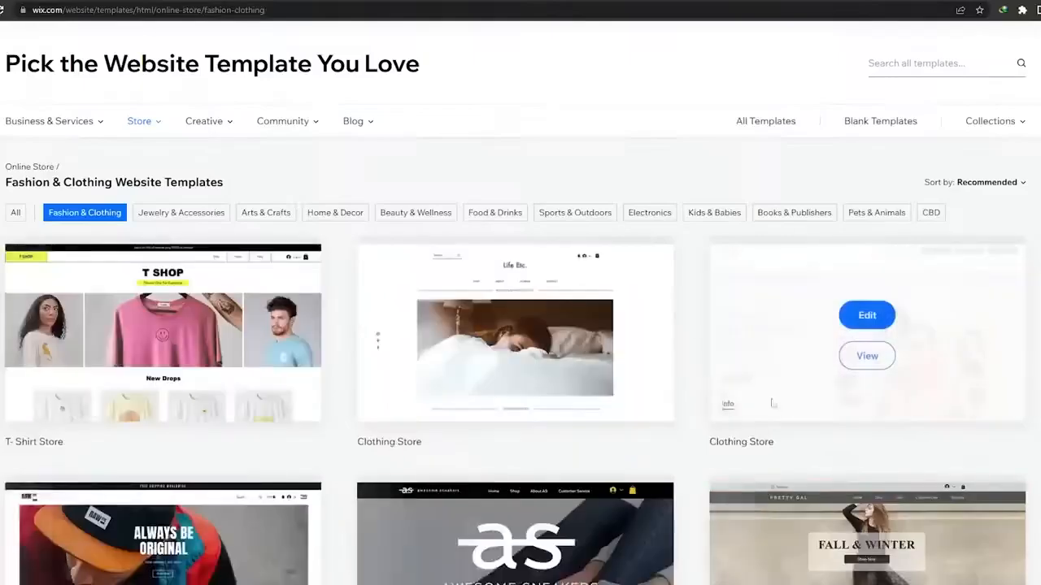
scroll(772, 404, "down", 3)
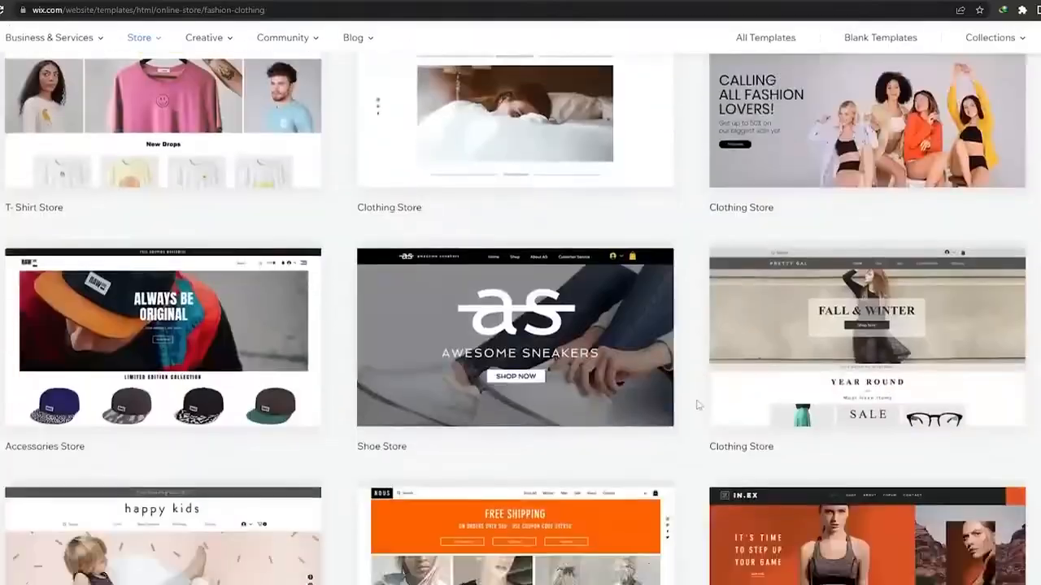
scroll(515, 350, "up", 4)
scroll(1003, 342, "down", 3)
scroll(1003, 342, "down", 3)
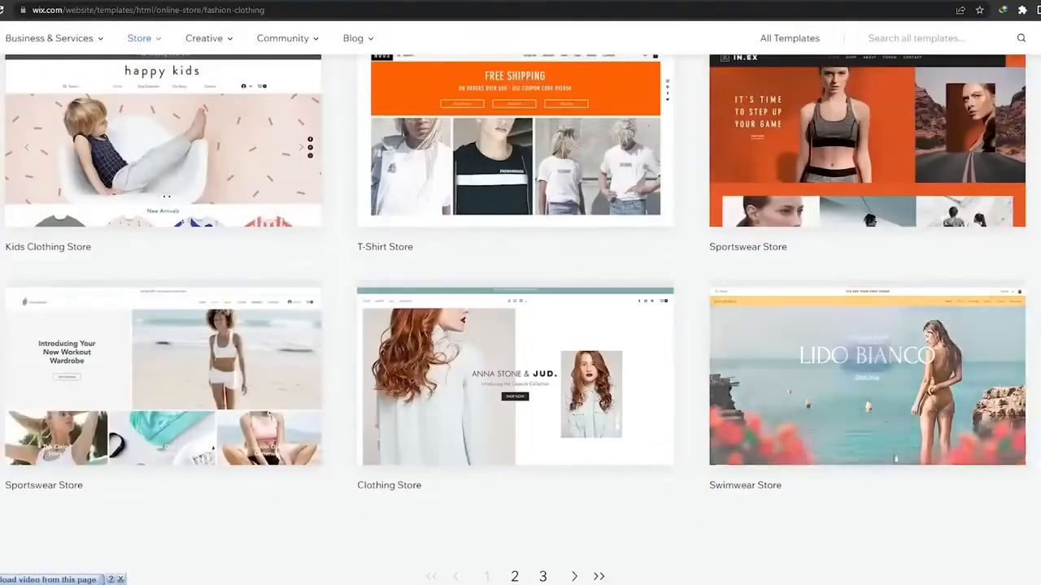
Open the preview of the JUD. clothing store template and dismiss the starting-point prompt.
mouse_move(515, 402)
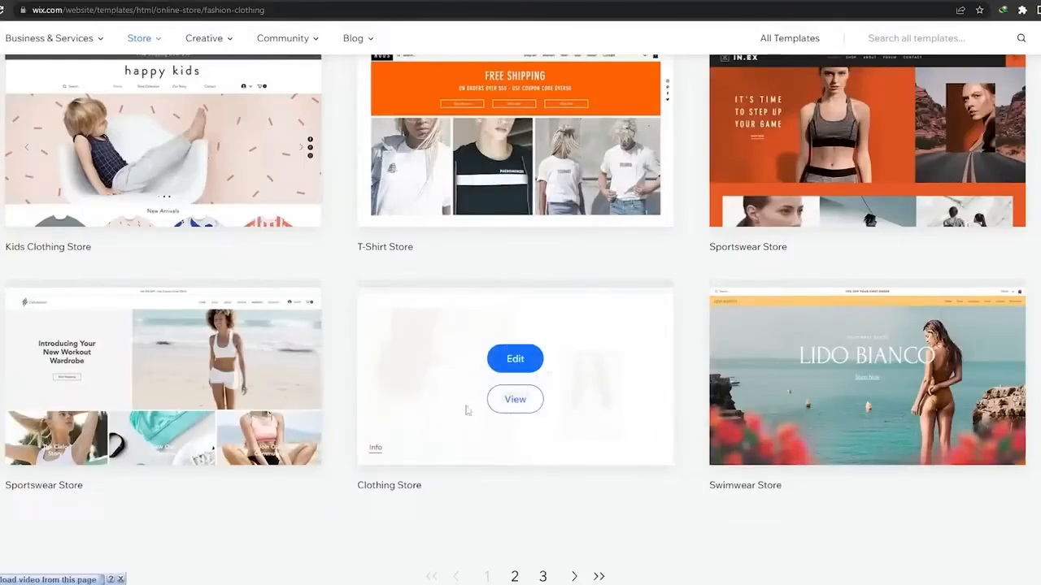
left_click(516, 402)
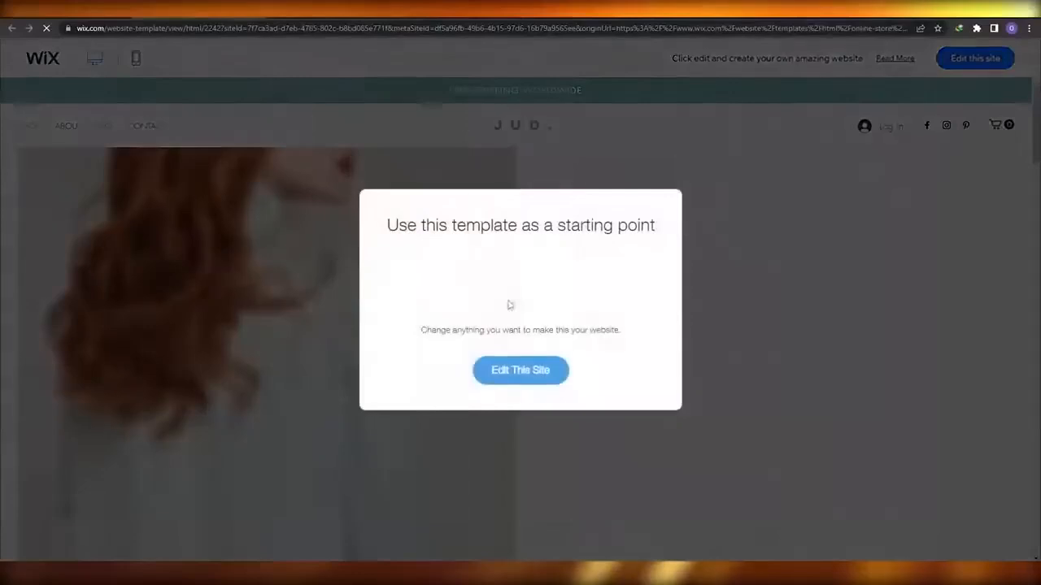
left_click(671, 199)
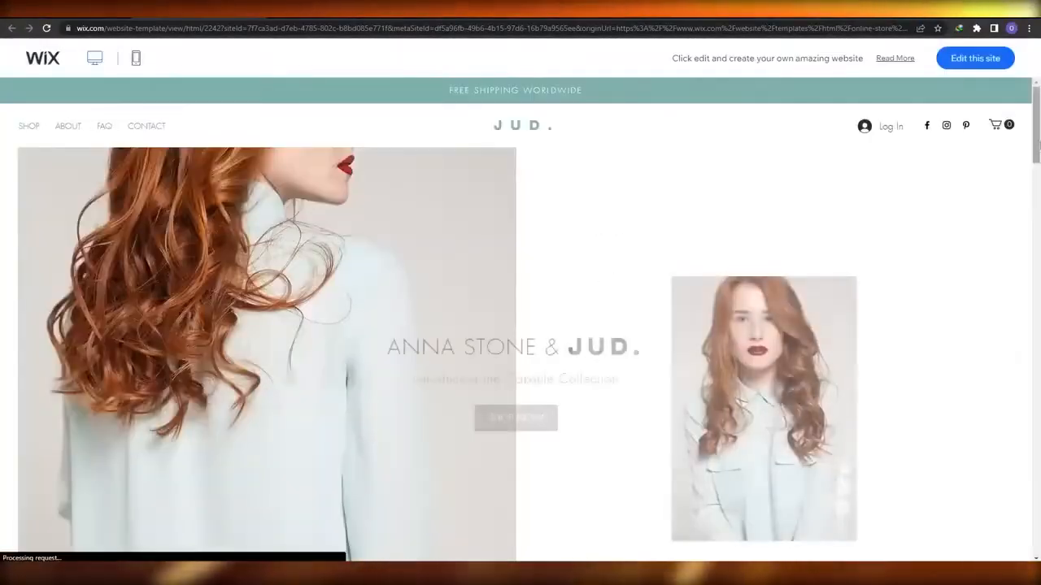
Examine the product sections of the template's home page and open the template in the editor.
scroll(1037, 226, "down", 5)
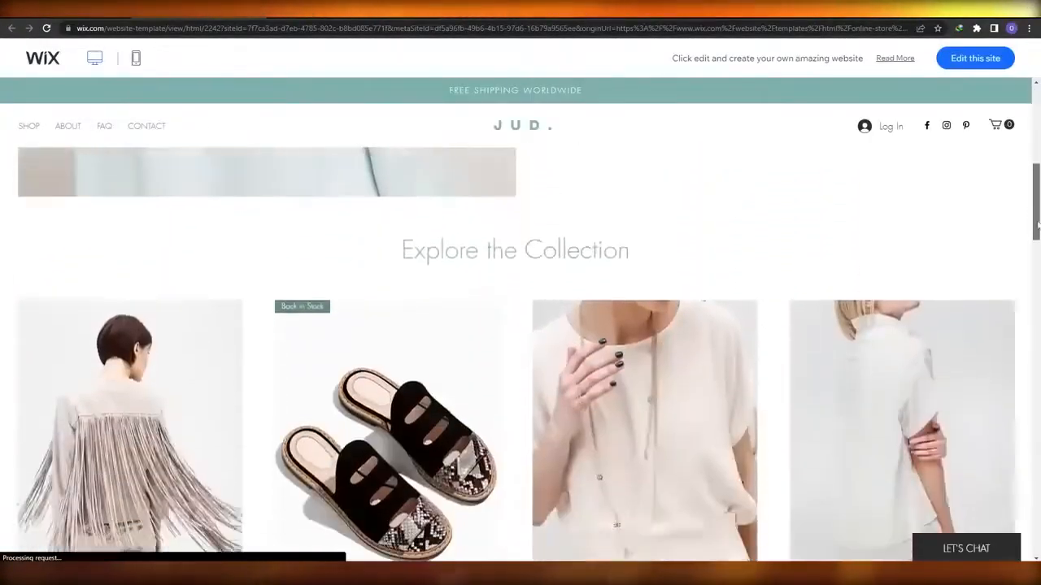
left_click_drag(1037, 226, 1023, 319)
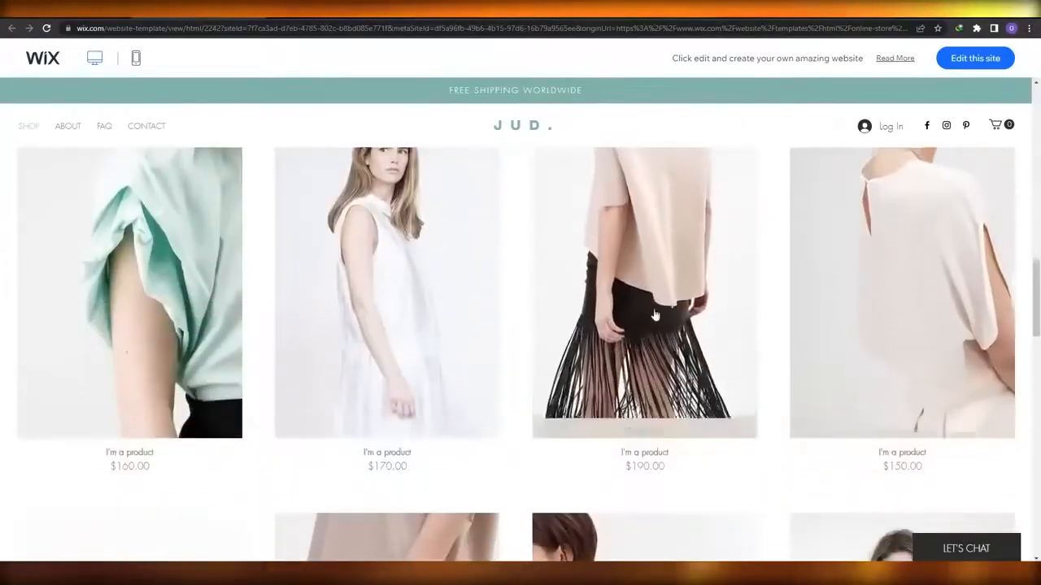
scroll(149, 328, "down", 3)
scroll(577, 340, "down", 10)
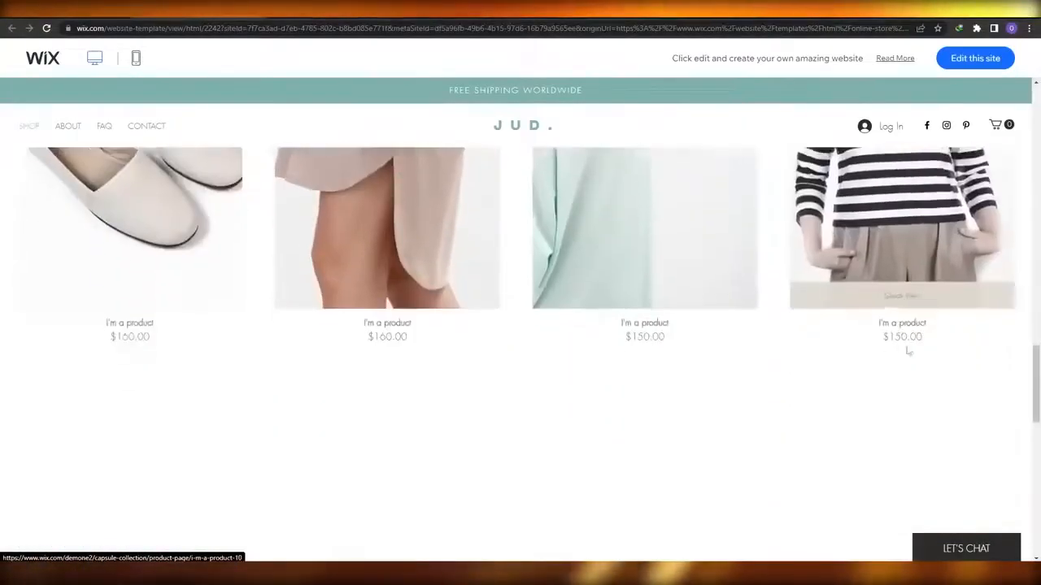
scroll(568, 341, "up", 3)
scroll(568, 341, "up", 15)
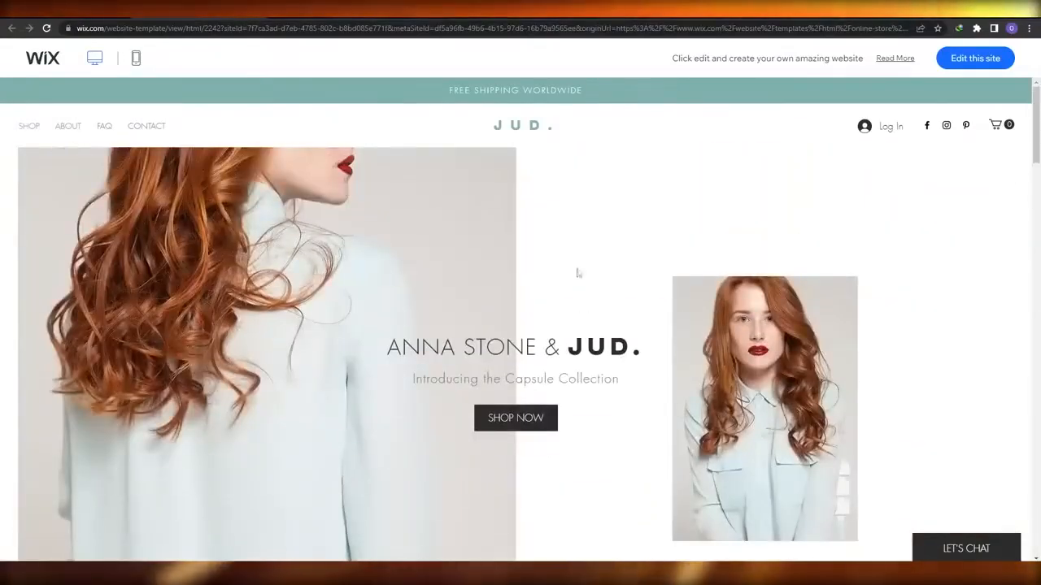
left_click(966, 61)
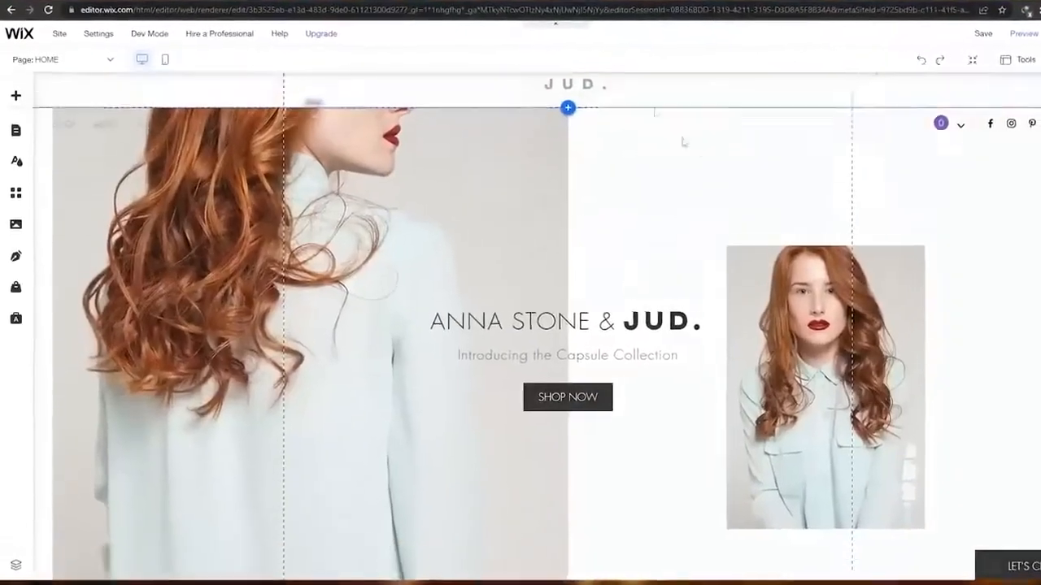
scroll(610, 284, "down", 6)
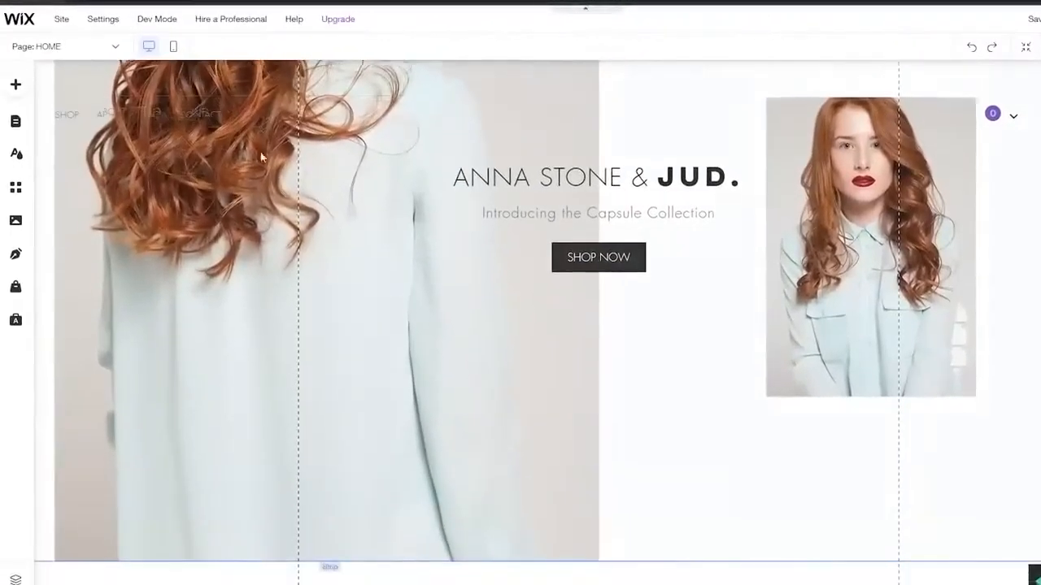
Look through the home page in the editor, from the header and hero strip down to the product gallery.
scroll(447, 431, "down", 3)
scroll(332, 420, "up", 4)
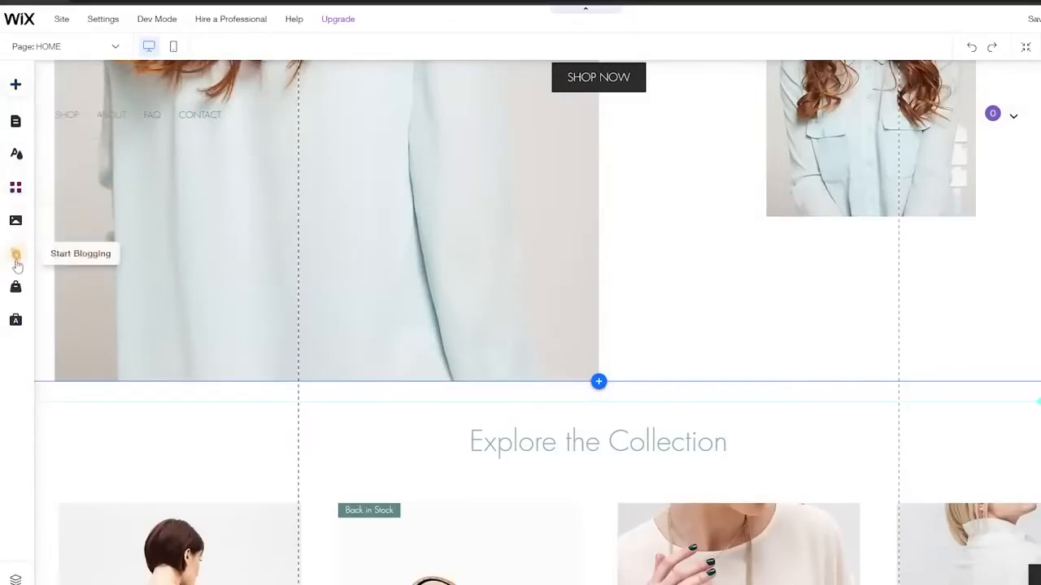
scroll(905, 377, "up", 5)
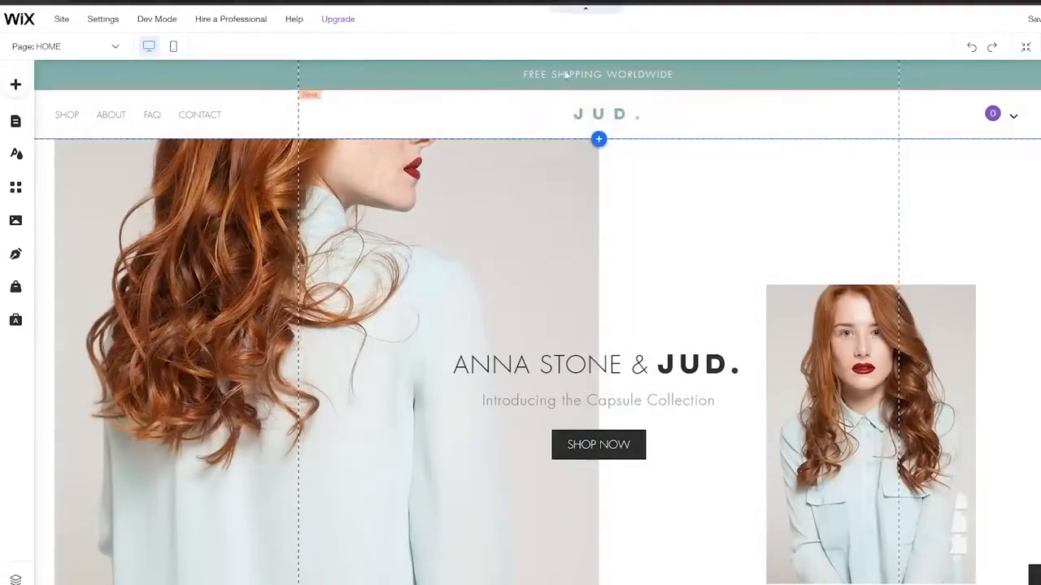
scroll(838, 201, "down", 6)
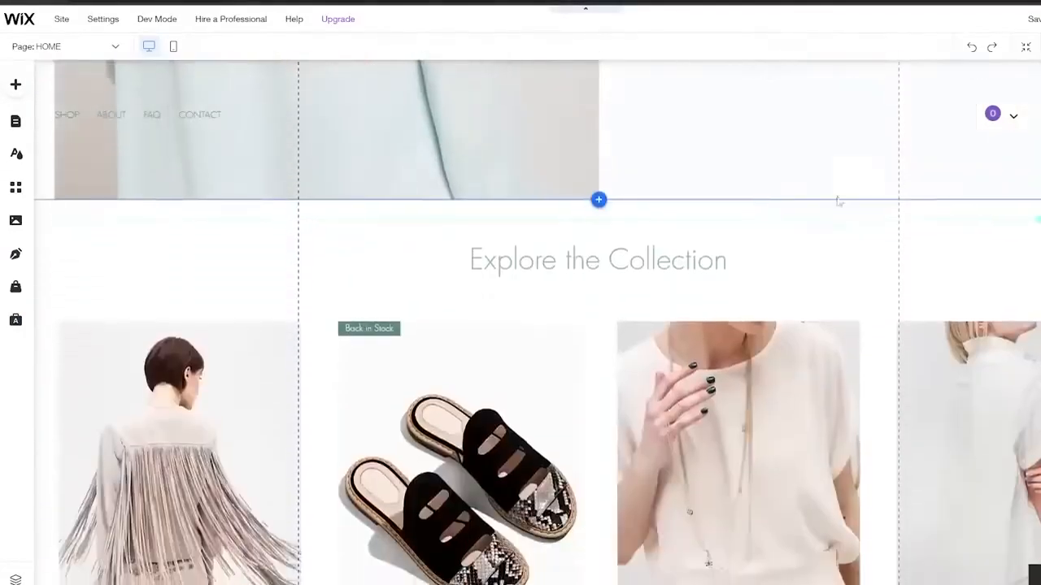
scroll(597, 285, "down", 8)
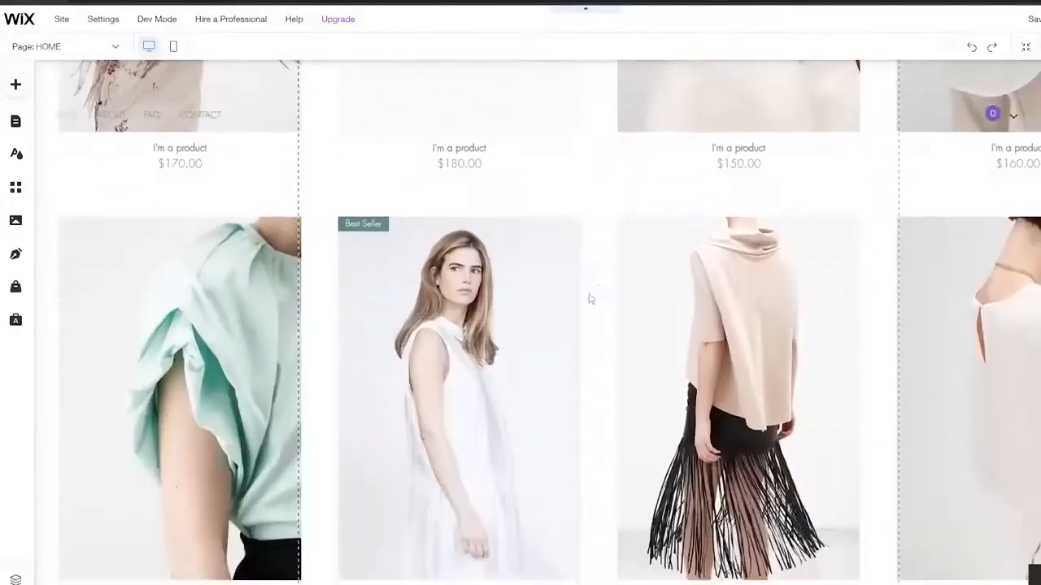
scroll(548, 378, "up", 14)
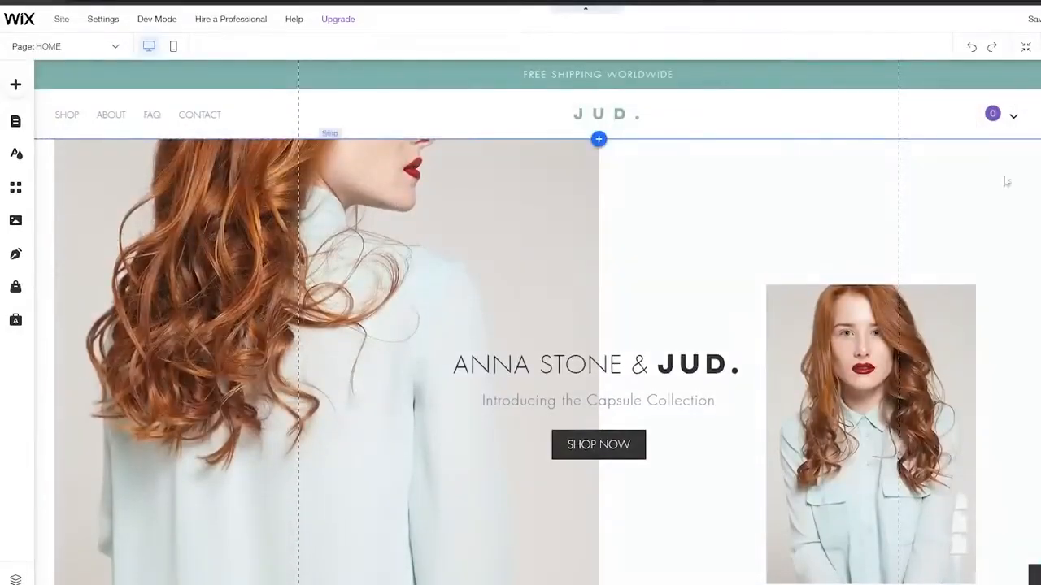
Examine the scroll effect options for the hero strip's first column and check how the page scrolls.
scroll(673, 412, "down", 2)
left_click(586, 166)
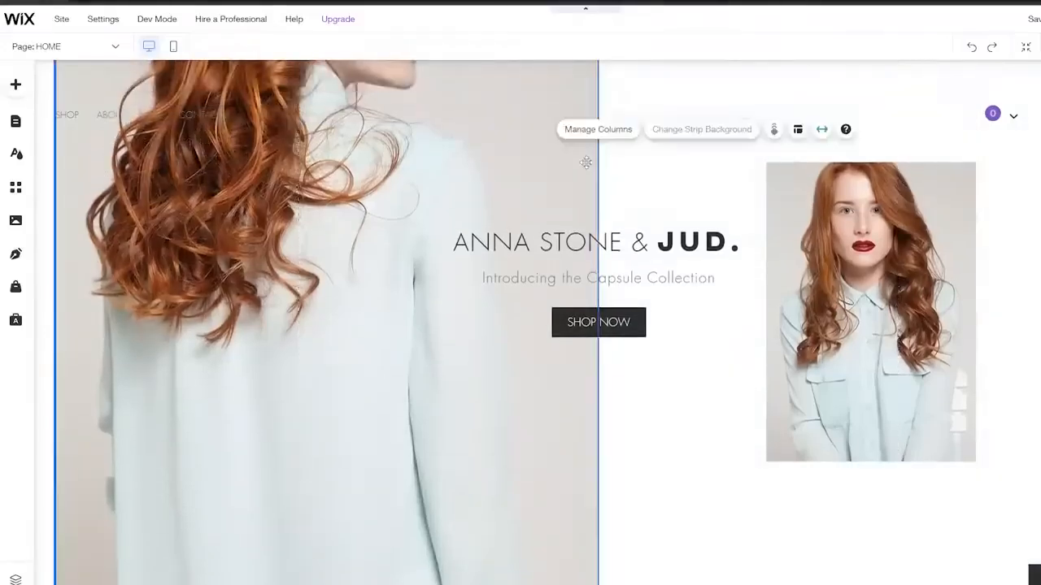
scroll(429, 219, "up", 2)
left_click(371, 234)
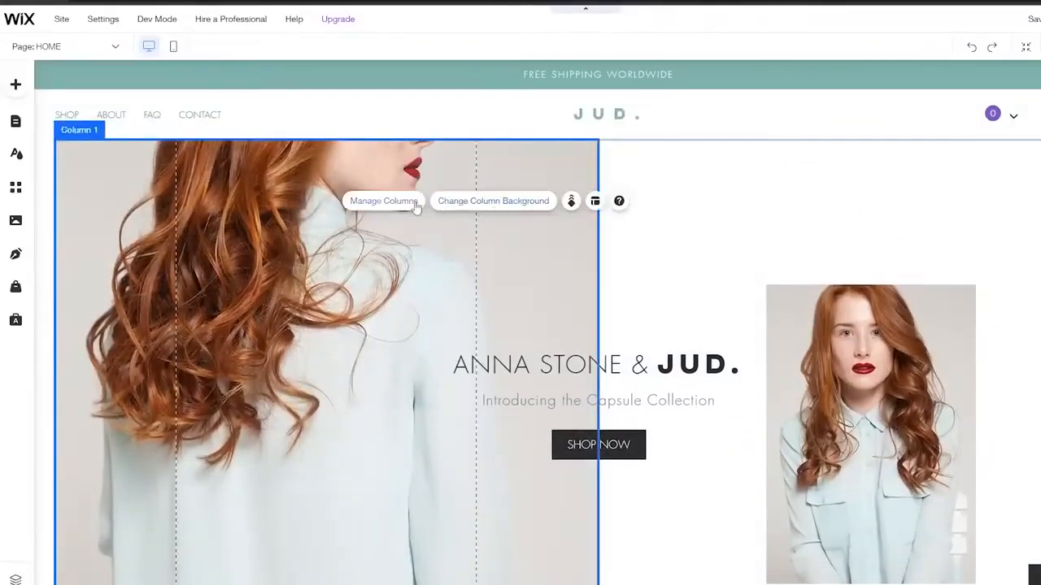
left_click(572, 203)
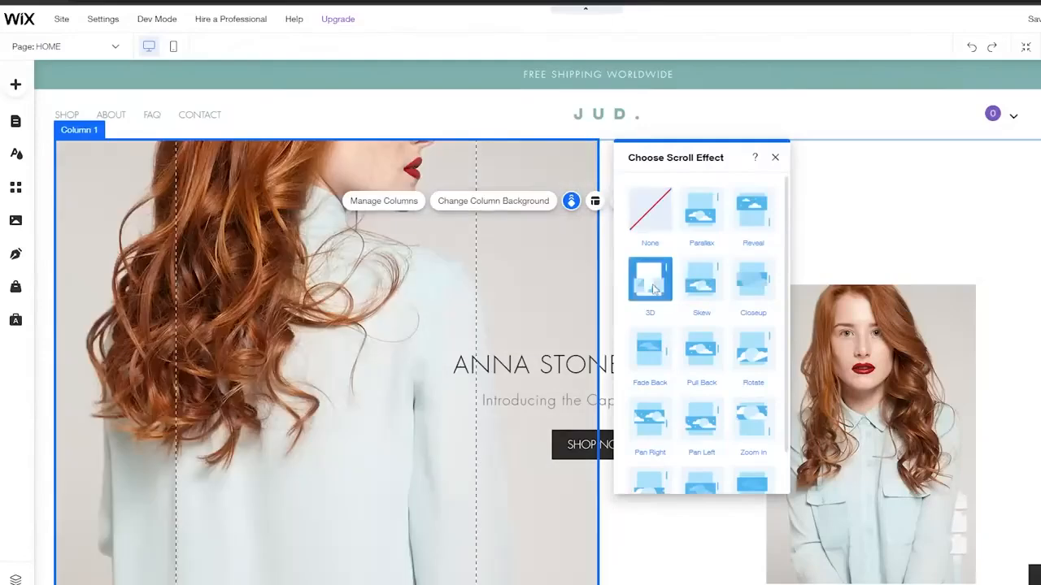
left_click(775, 158)
scroll(506, 262, "down", 5)
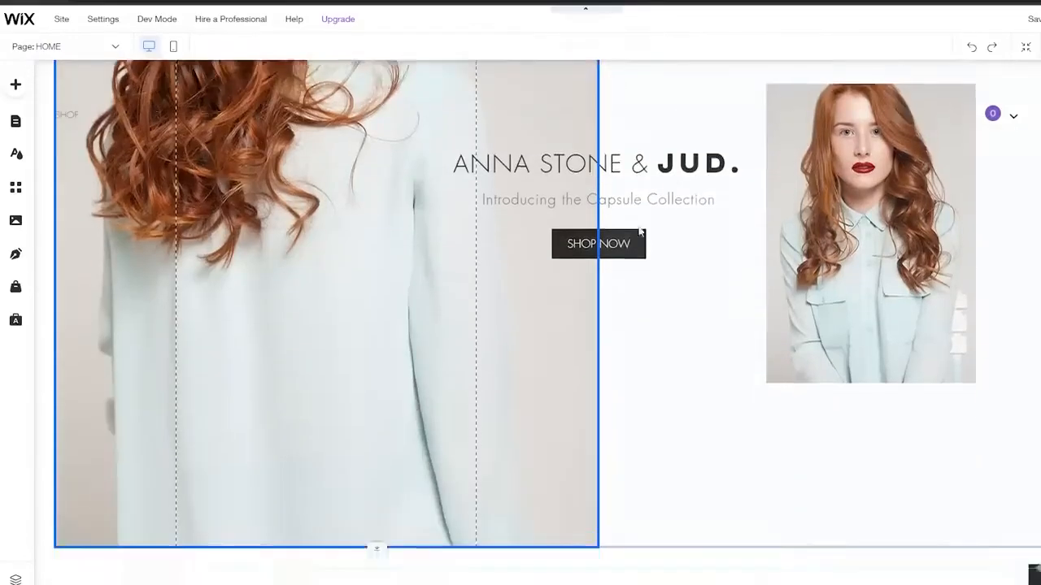
scroll(506, 263, "up", 3)
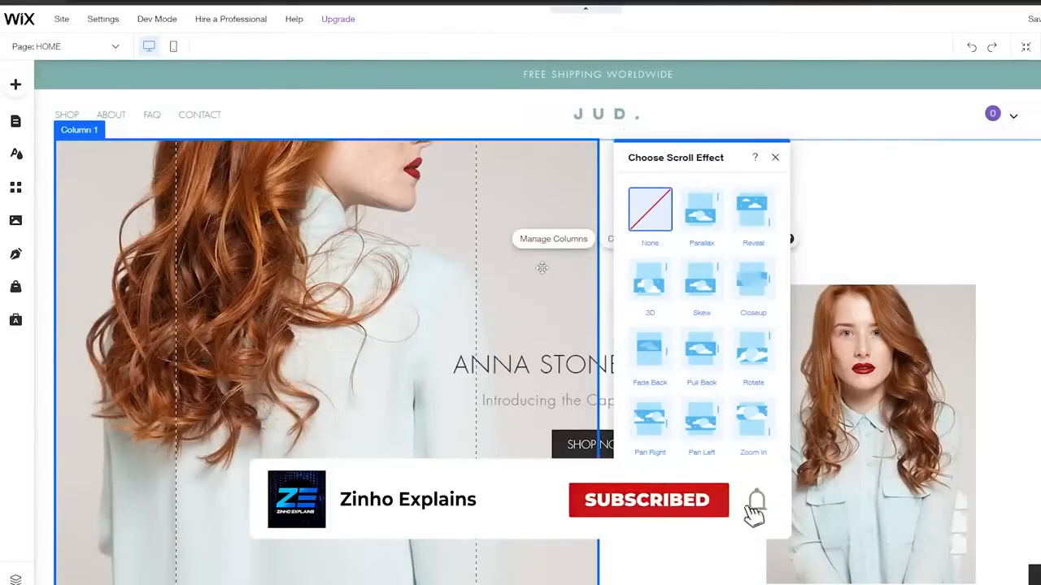
left_click(599, 267)
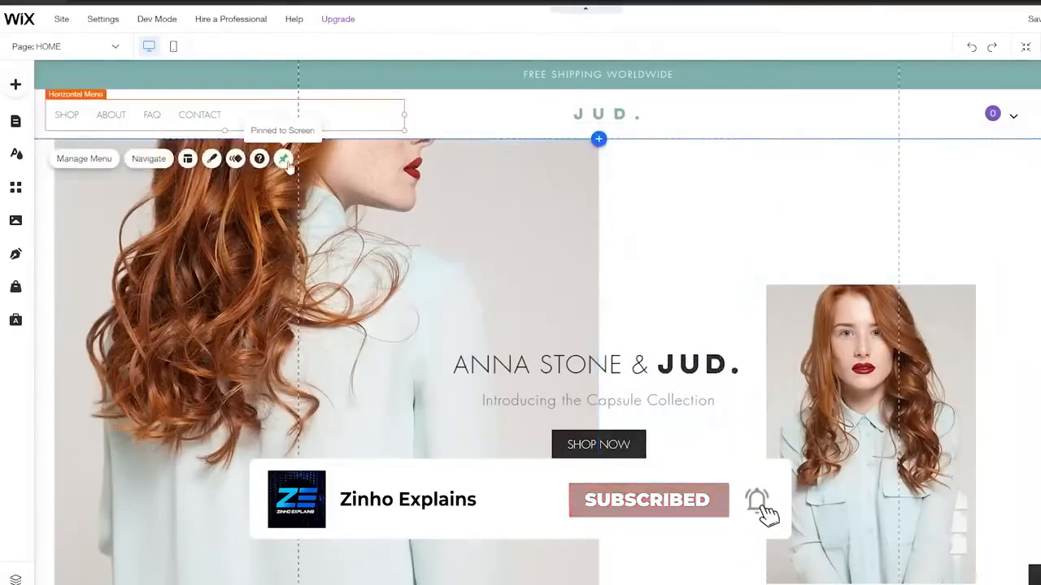
Adjust the pinned-to-screen position of the header's horizontal menu and check its placement while the page scrolls.
left_click(287, 161)
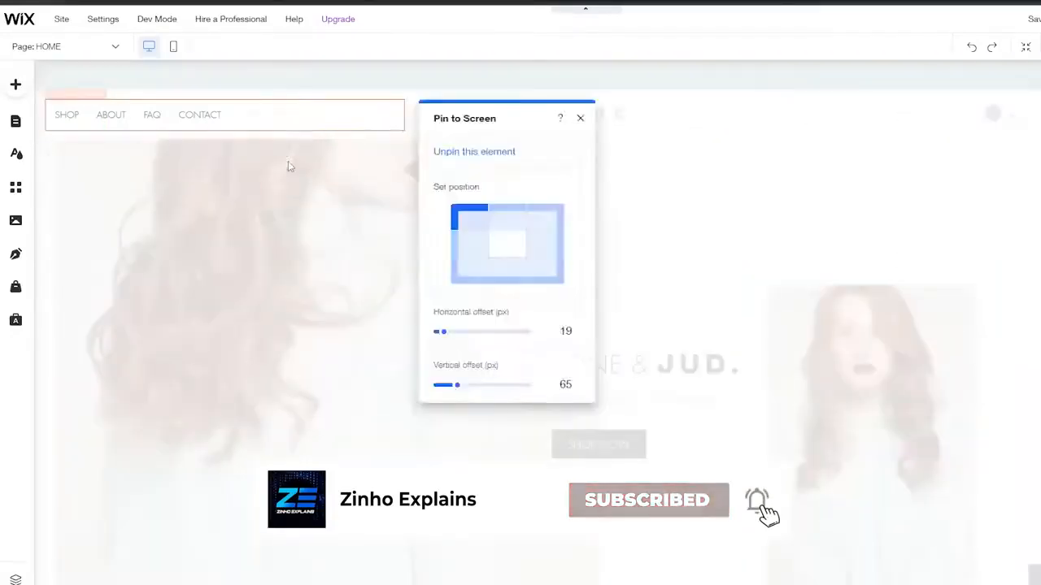
left_click(476, 226)
left_click(504, 154)
left_click(462, 188)
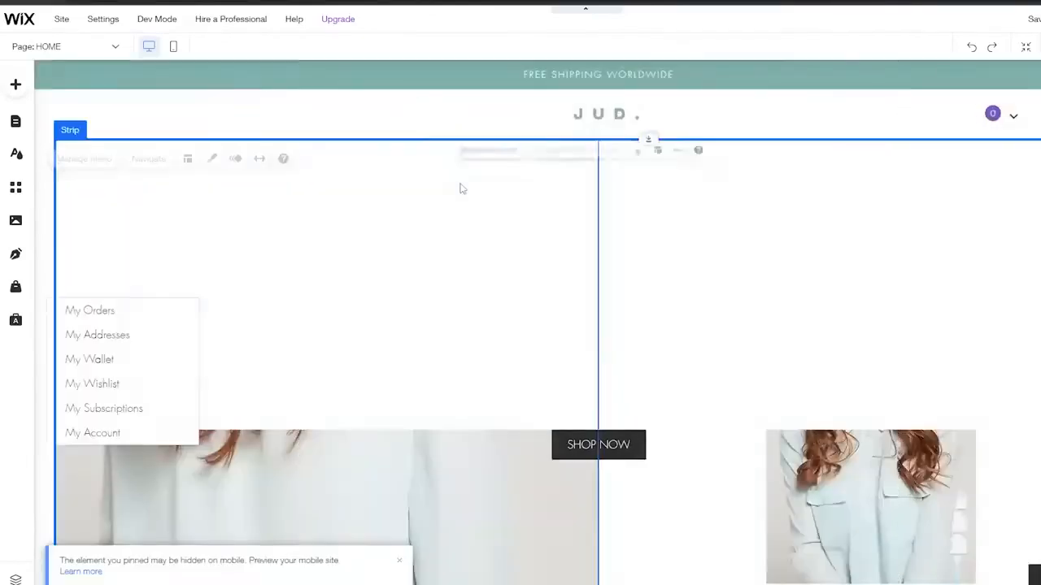
scroll(460, 185, "down", 3)
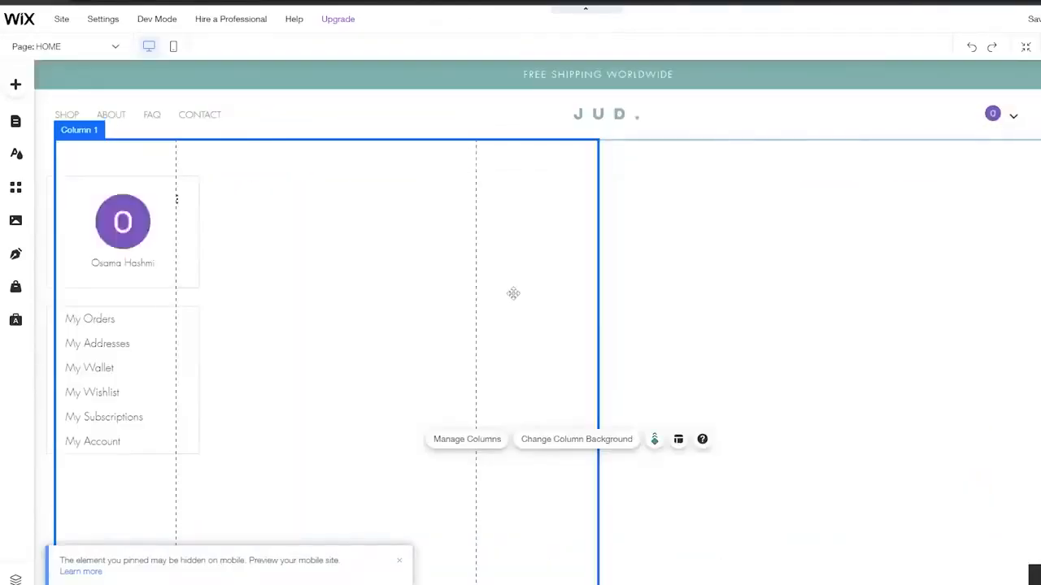
scroll(715, 248, "down", 5)
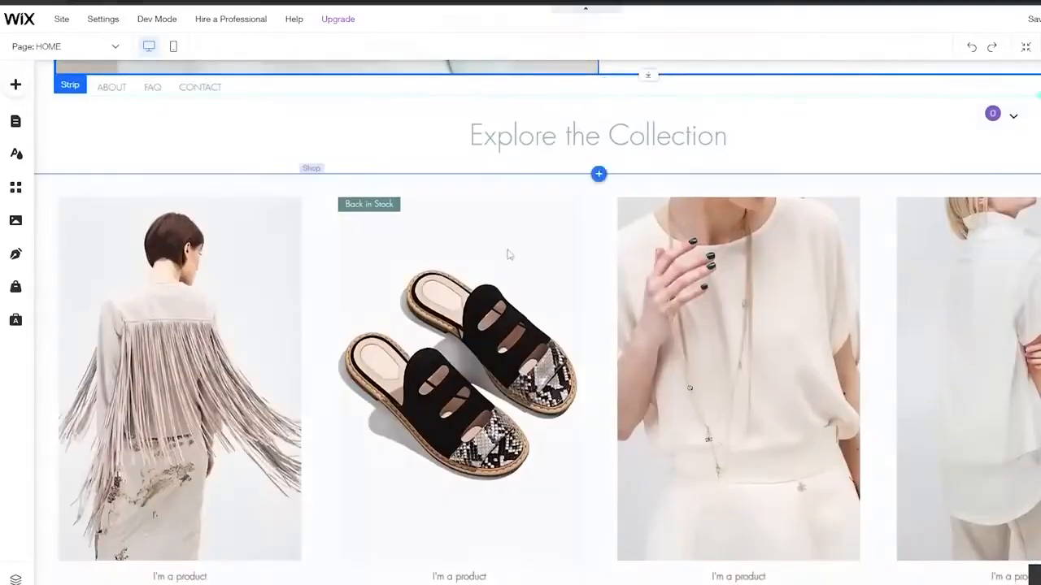
scroll(507, 254, "up", 5)
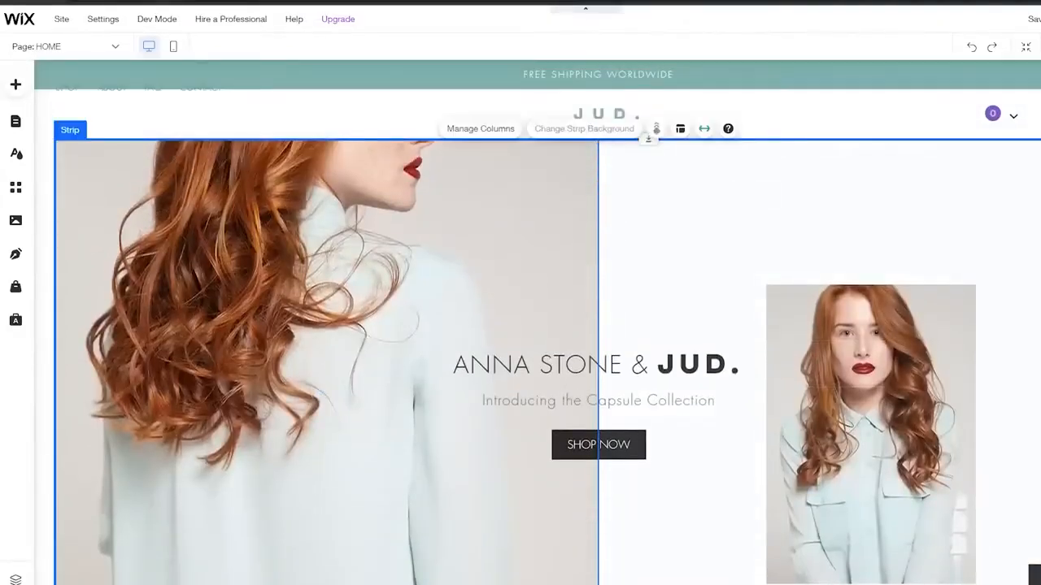
Set the home page background to the pastel pink-and-blue gradient image from the selected backgrounds.
left_click(1035, 192)
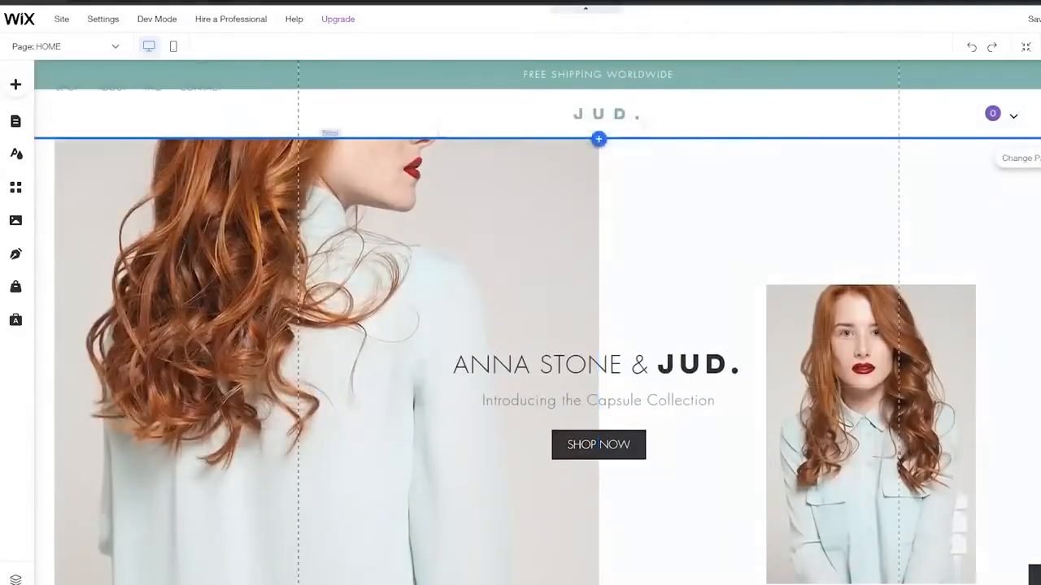
left_click(741, 133)
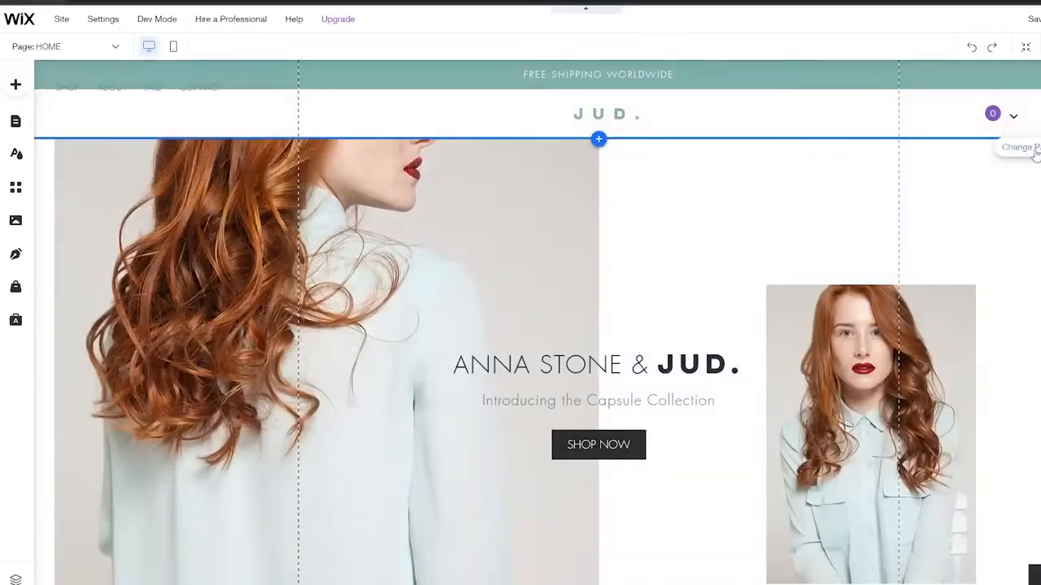
left_click(1029, 148)
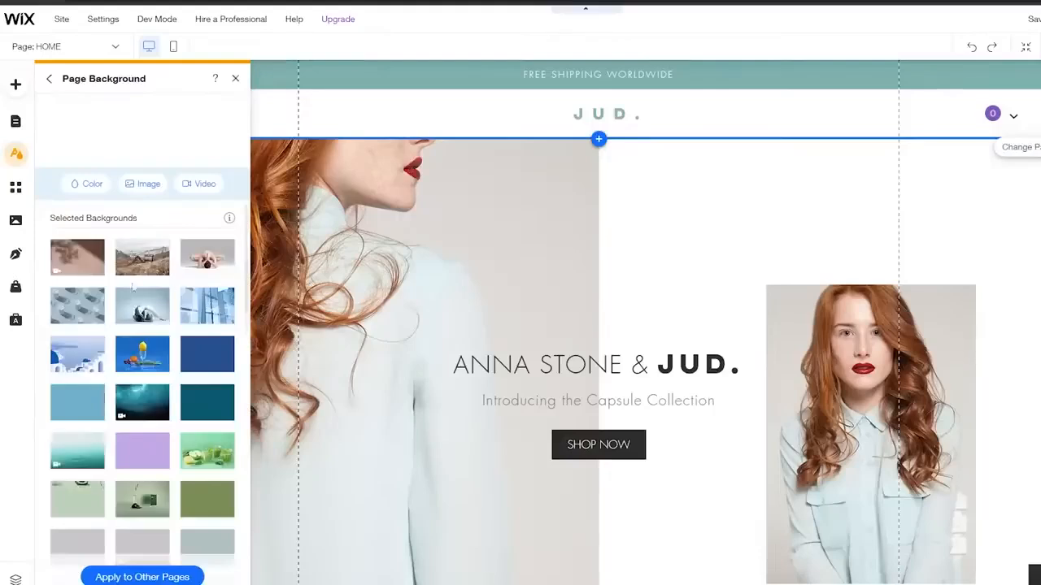
scroll(77, 325, "down", 10)
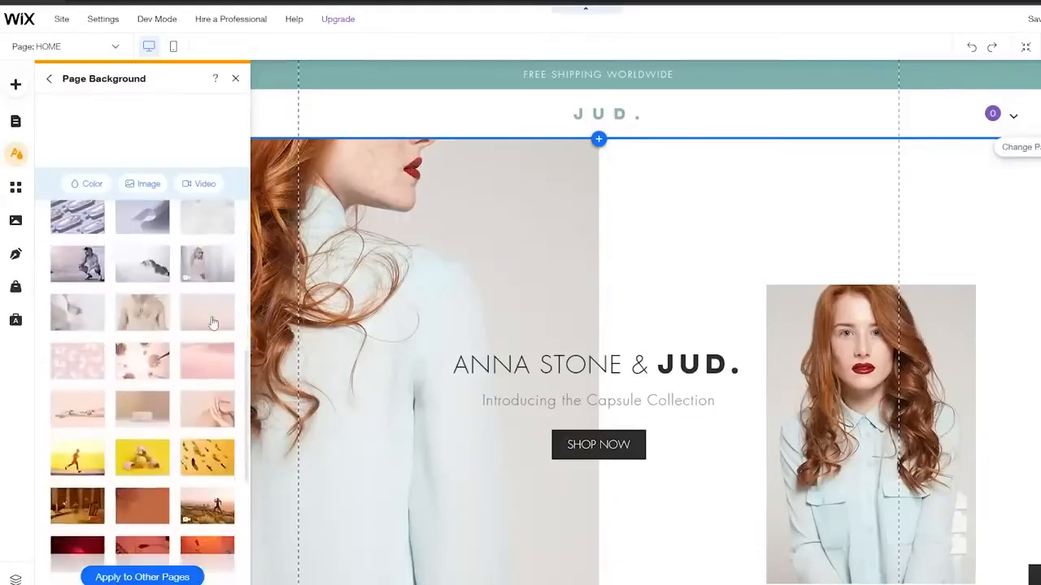
scroll(199, 322, "down", 3)
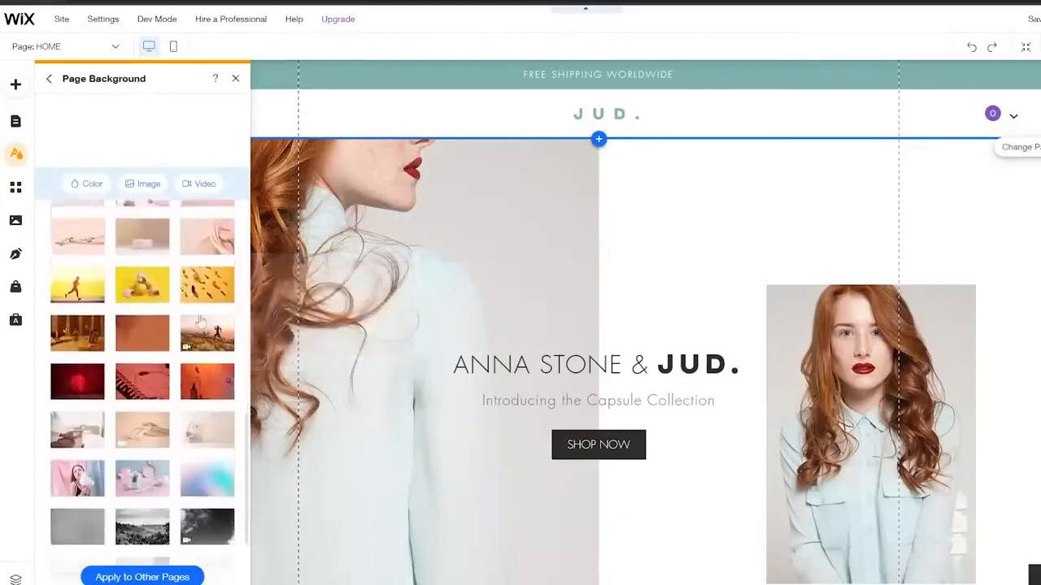
scroll(201, 325, "down", 3)
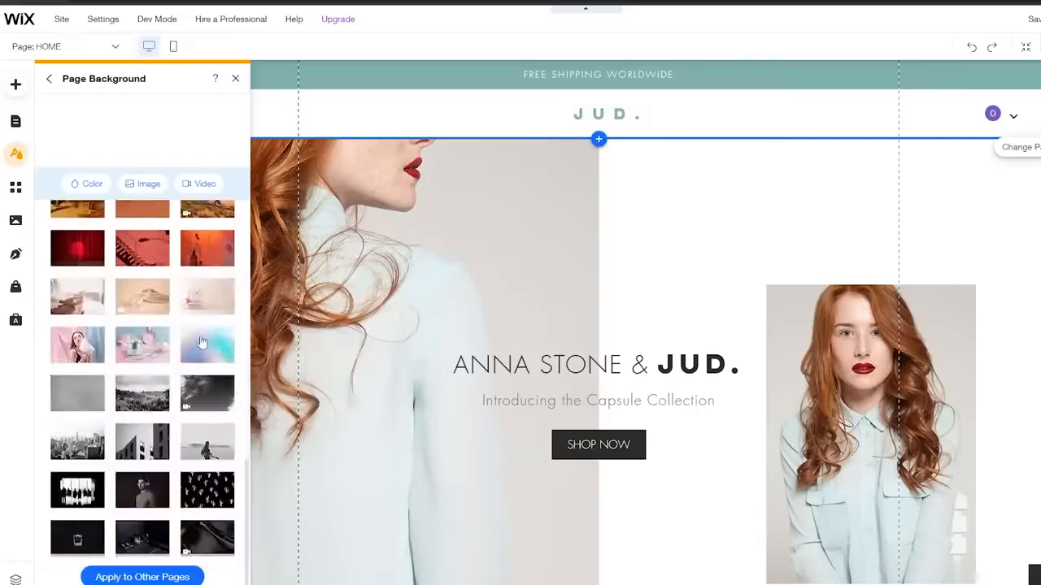
left_click(202, 342)
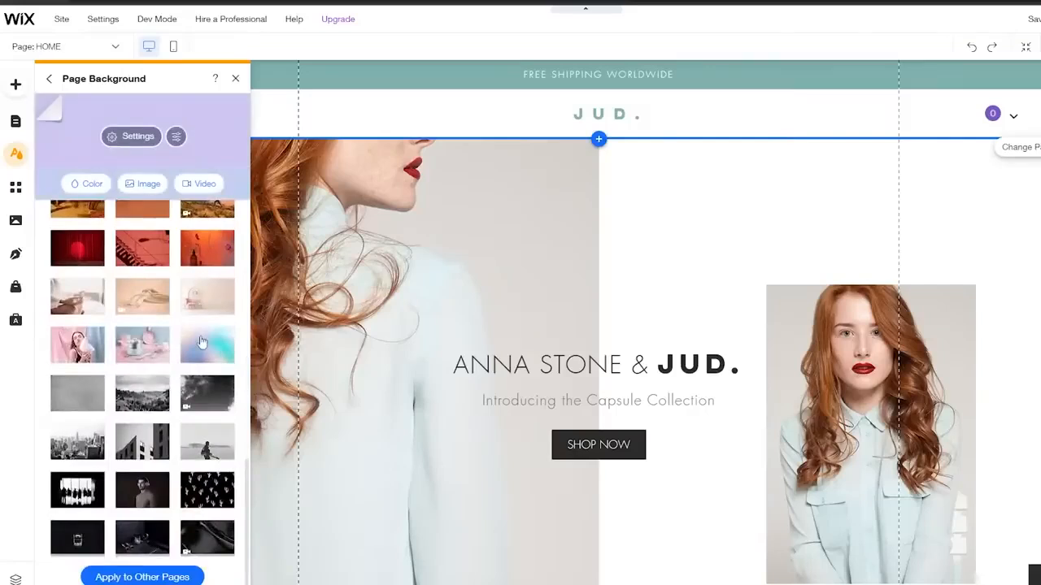
Apply the gradient background to the Checkout, Product Page, Thank You Page, Cart, FAQ, Shipping & Return and Store Policy pages.
left_click(154, 577)
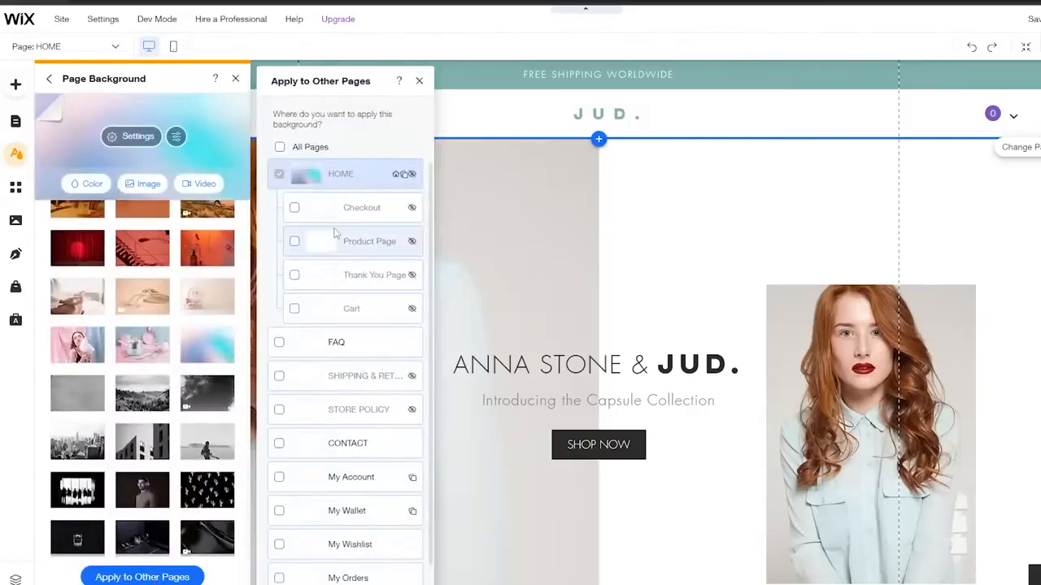
left_click(295, 208)
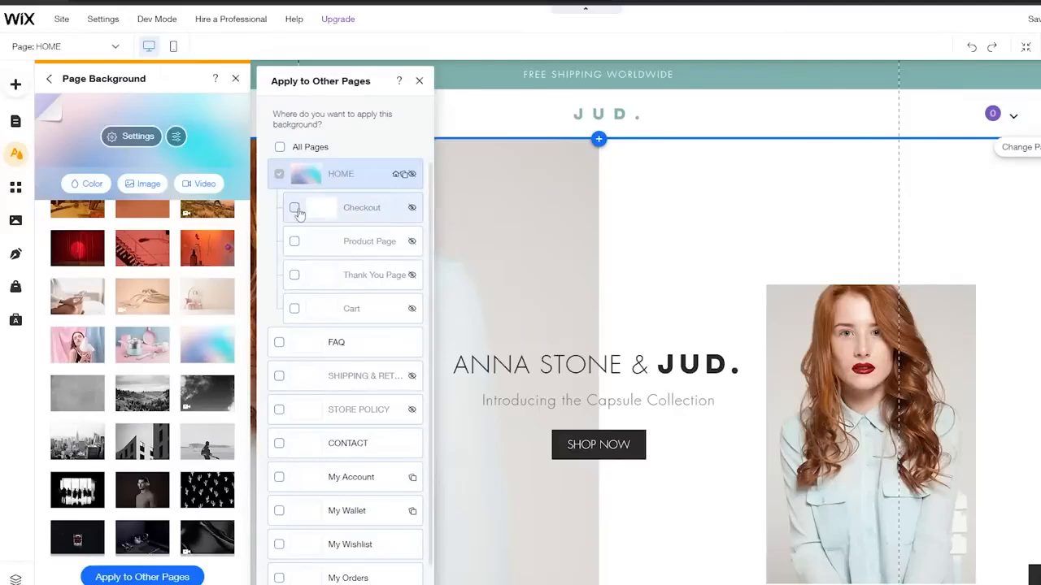
left_click(295, 241)
left_click(294, 275)
left_click(294, 309)
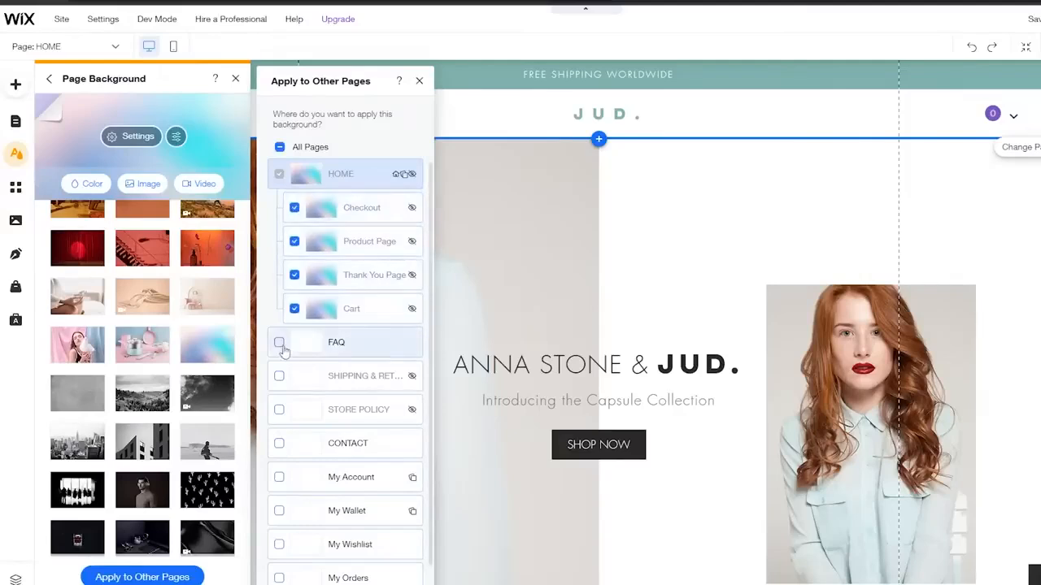
left_click(279, 342)
left_click(279, 376)
left_click(279, 409)
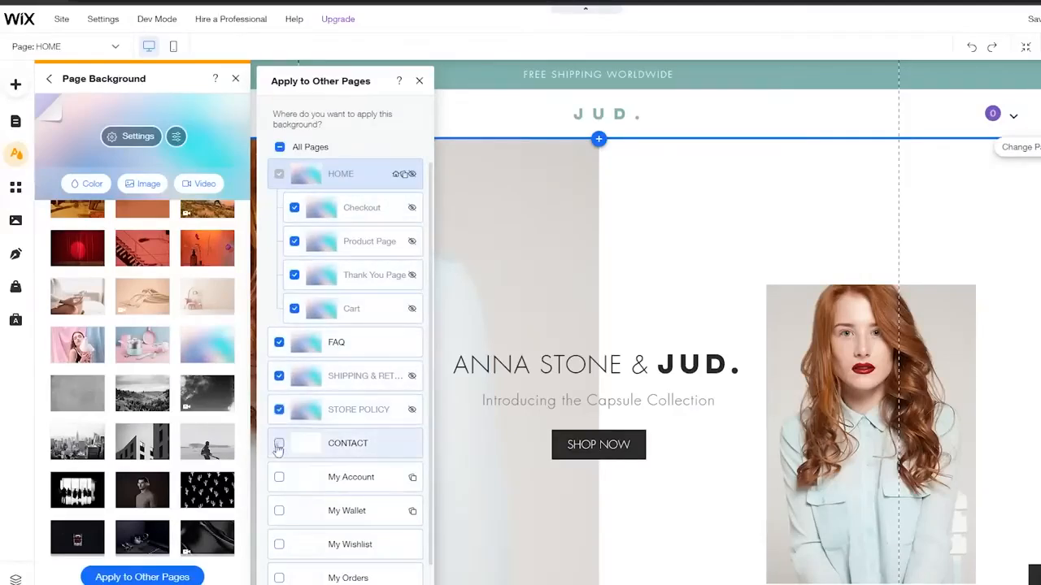
Extend the gradient background to all pages of the site and close the page background settings.
scroll(285, 357, "down", 1)
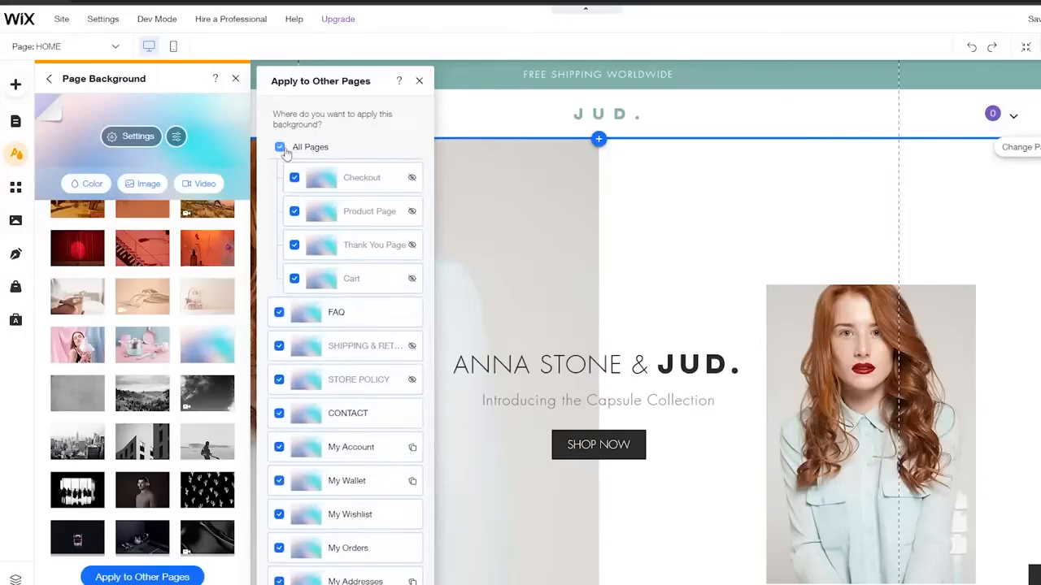
left_click(282, 147)
scroll(378, 443, "up", 1)
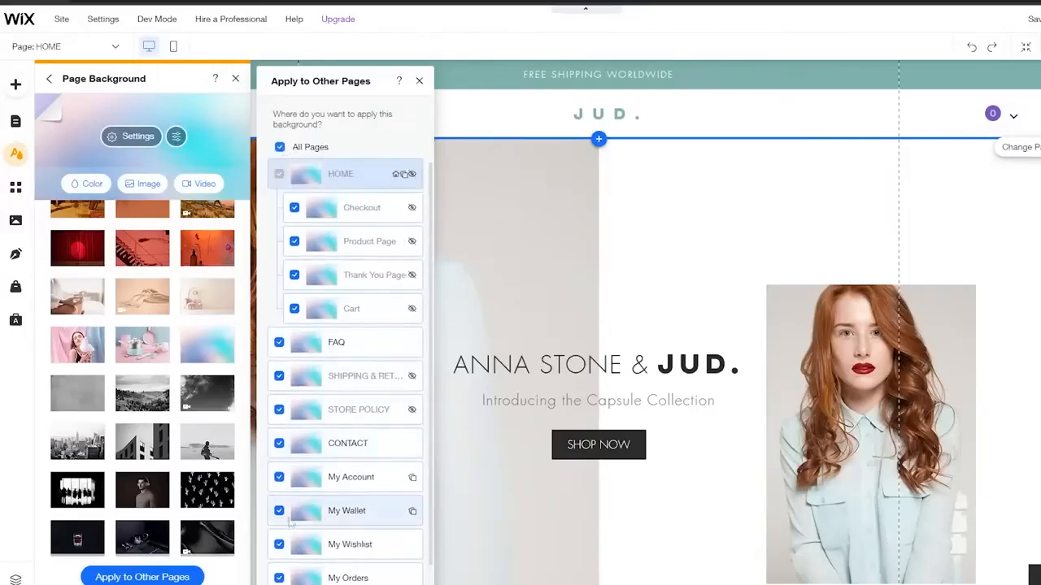
left_click(420, 81)
left_click(236, 78)
Examine the new background along the whole home page, down to the subscription form and footer.
scroll(430, 249, "down", 7)
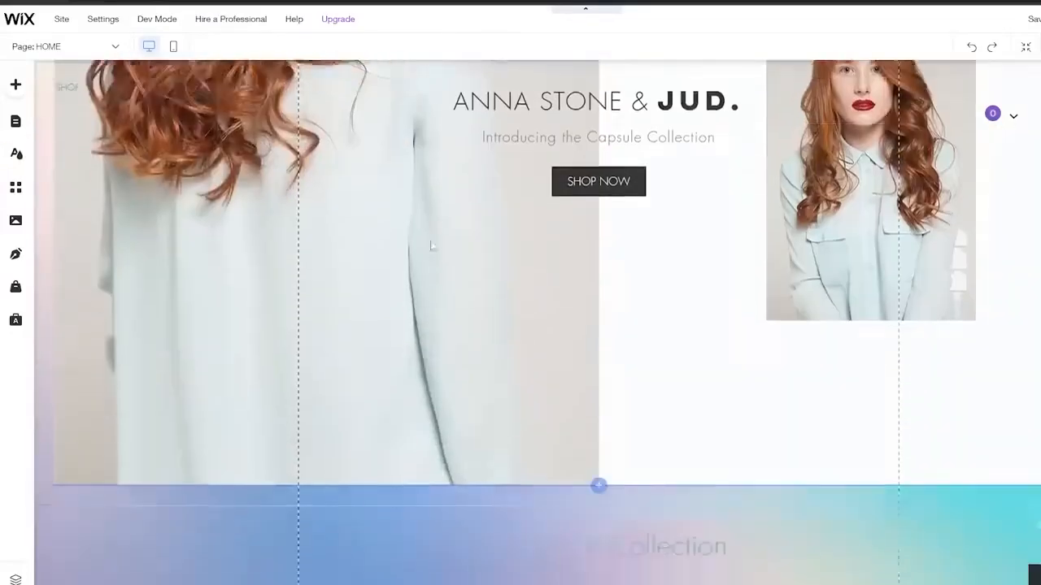
scroll(598, 130, "down", 10)
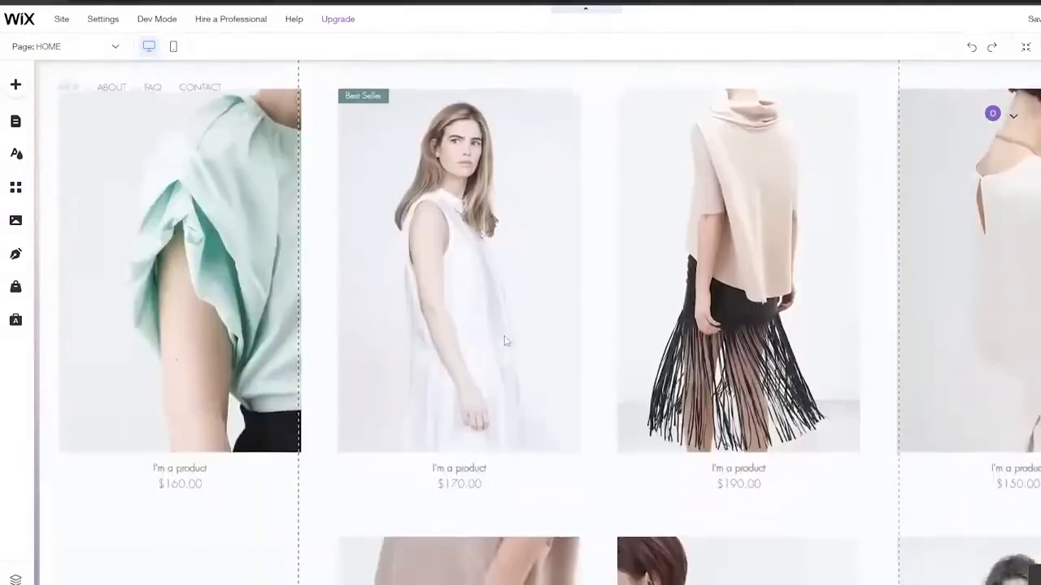
scroll(504, 340, "down", 5)
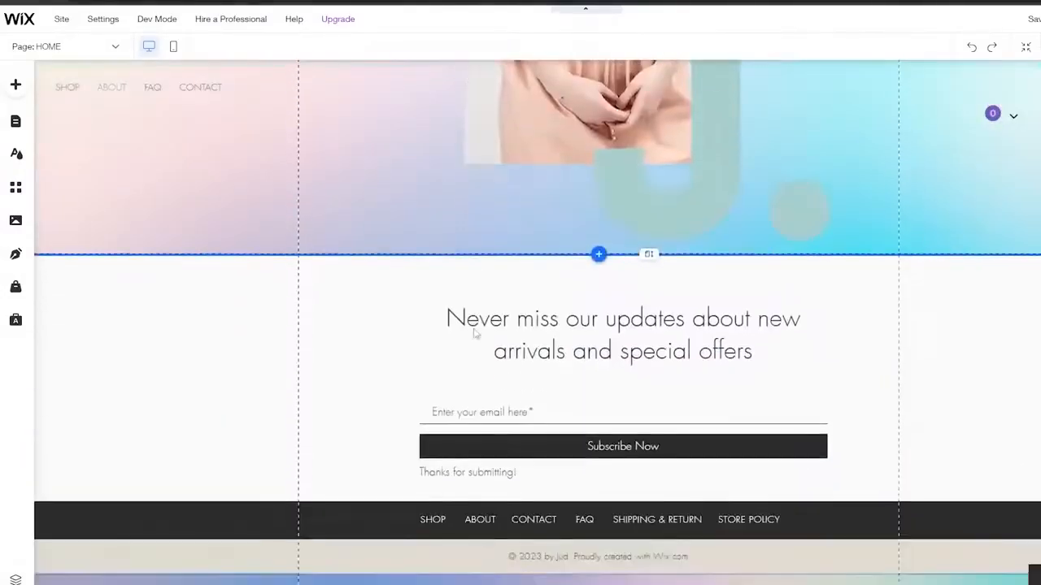
scroll(476, 332, "up", 10)
scroll(387, 351, "up", 10)
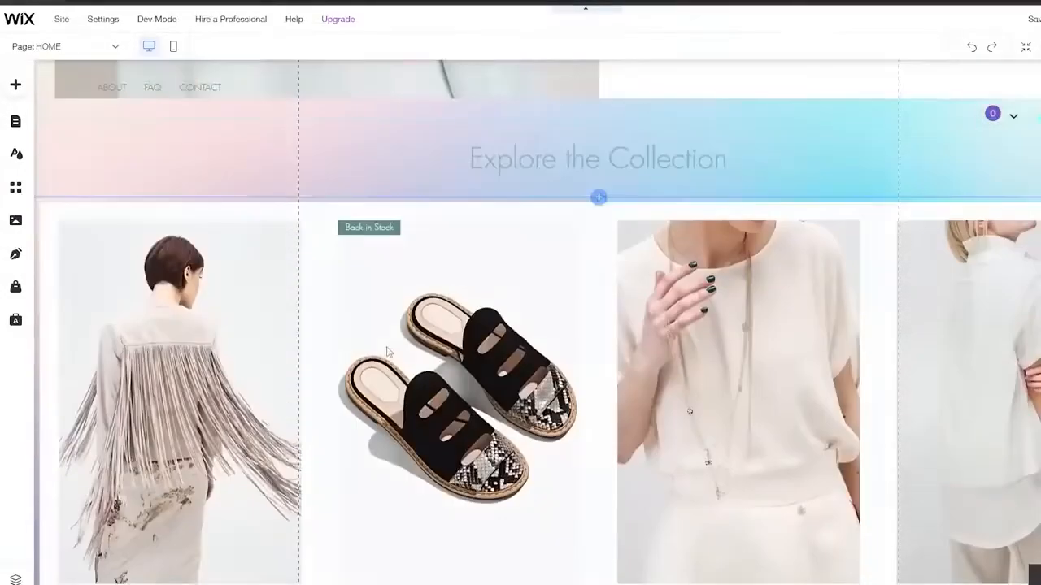
scroll(387, 352, "down", 2)
scroll(387, 352, "up", 10)
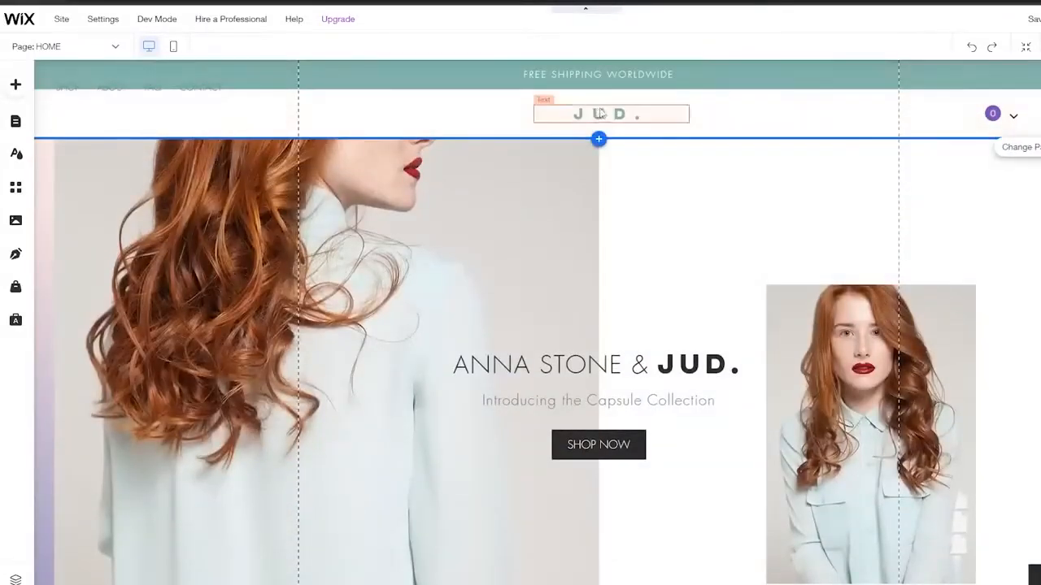
Examine the home page from the JUD. header text down through the product gallery.
left_click(608, 127)
left_click(604, 114)
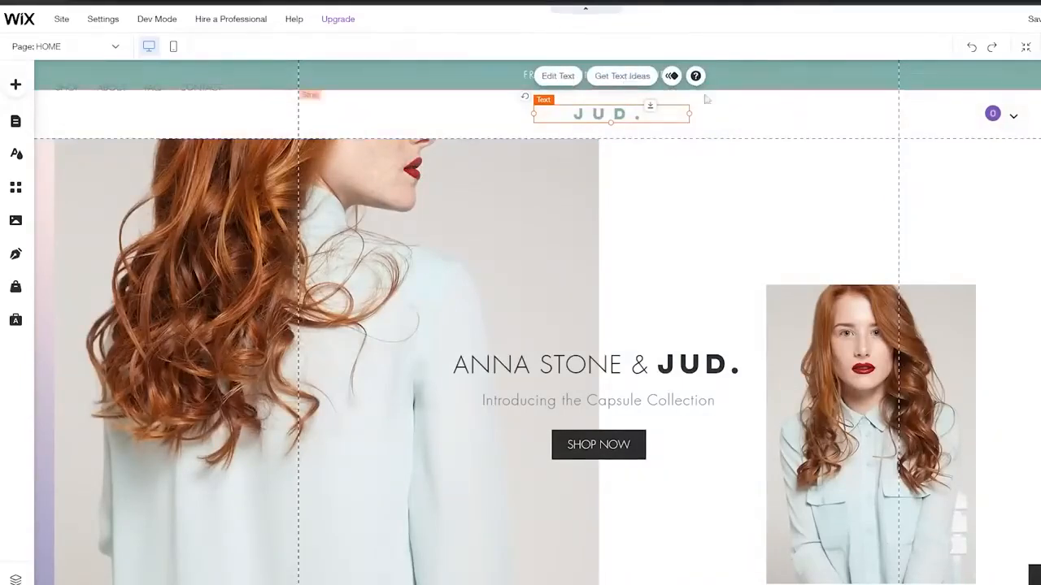
left_click(732, 120)
scroll(654, 161, "down", 3)
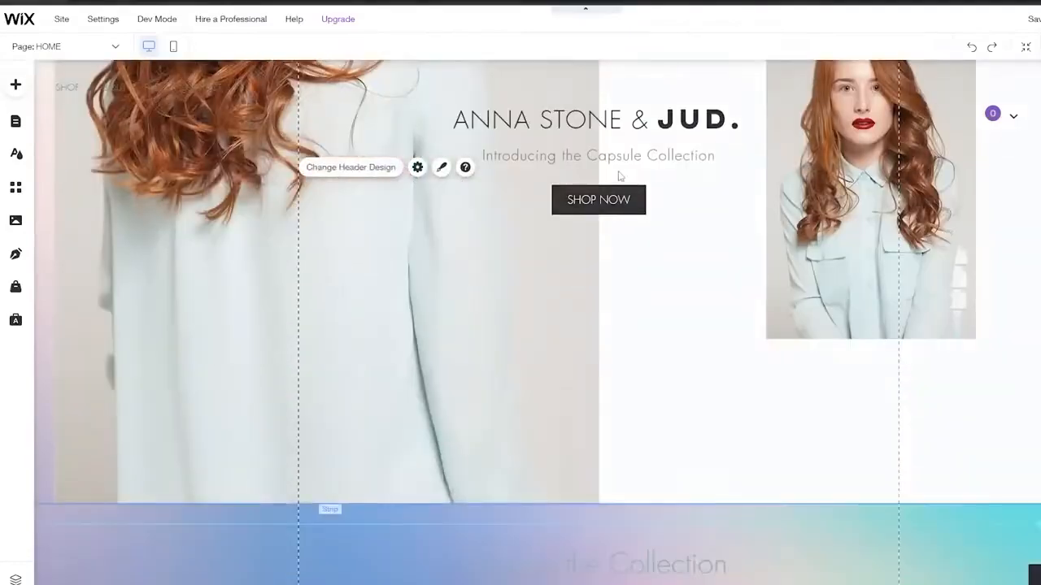
scroll(644, 358, "down", 7)
scroll(641, 358, "down", 2)
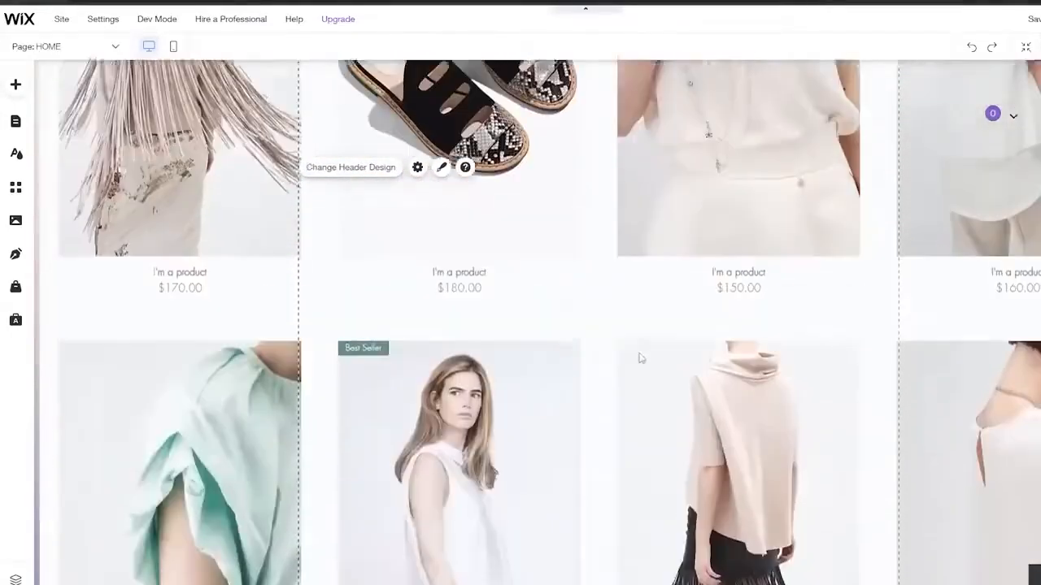
scroll(641, 358, "up", 2)
scroll(264, 325, "up", 3)
Open the product management for the shop gallery under Explore the Collection.
left_click(185, 358)
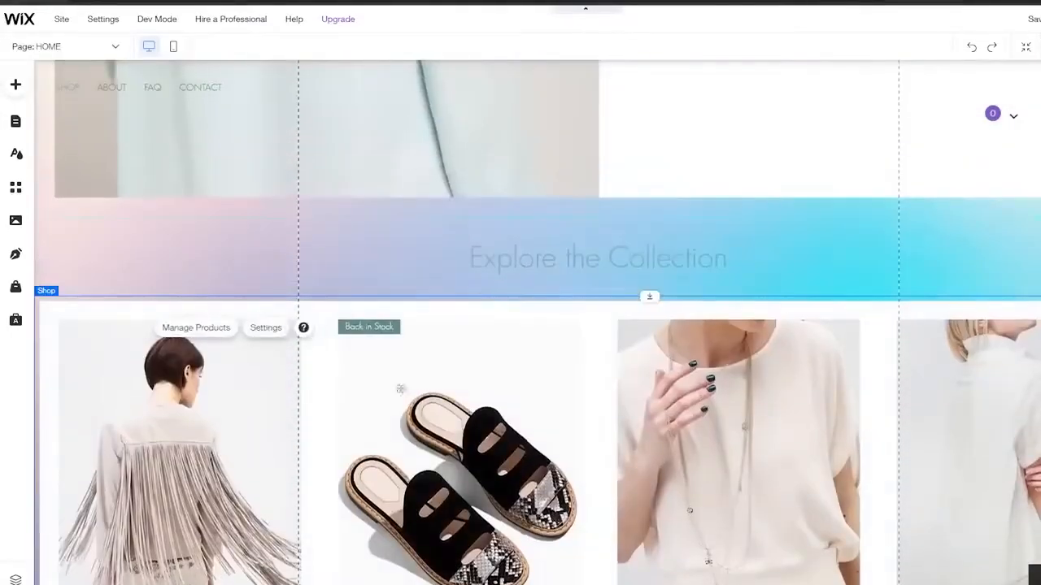
scroll(862, 407, "down", 2)
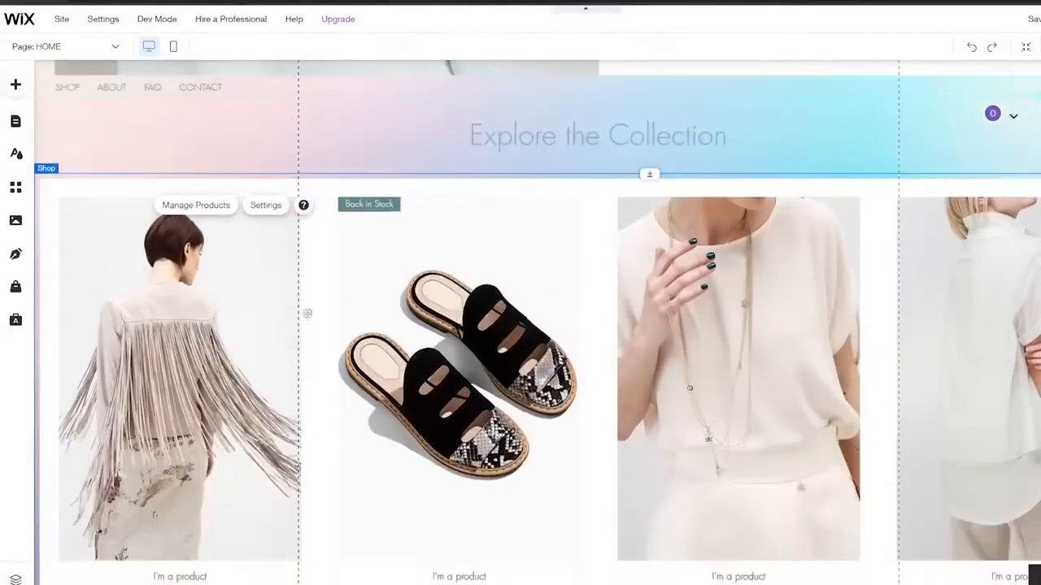
left_click(213, 206)
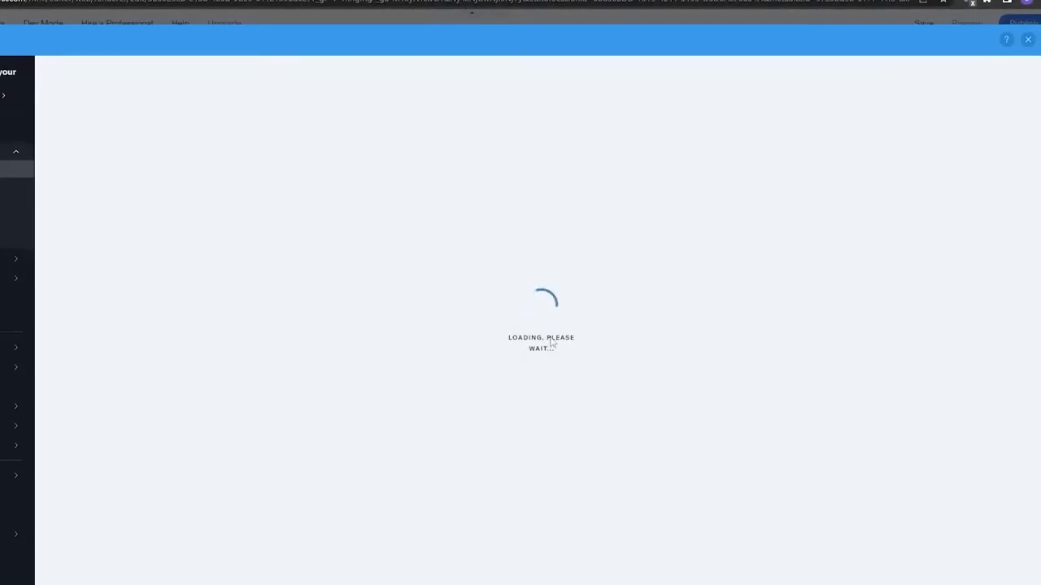
Look through the store's whole product list and dismiss the tip about physical or digital products.
scroll(412, 278, "down", 1)
scroll(412, 278, "down", 3)
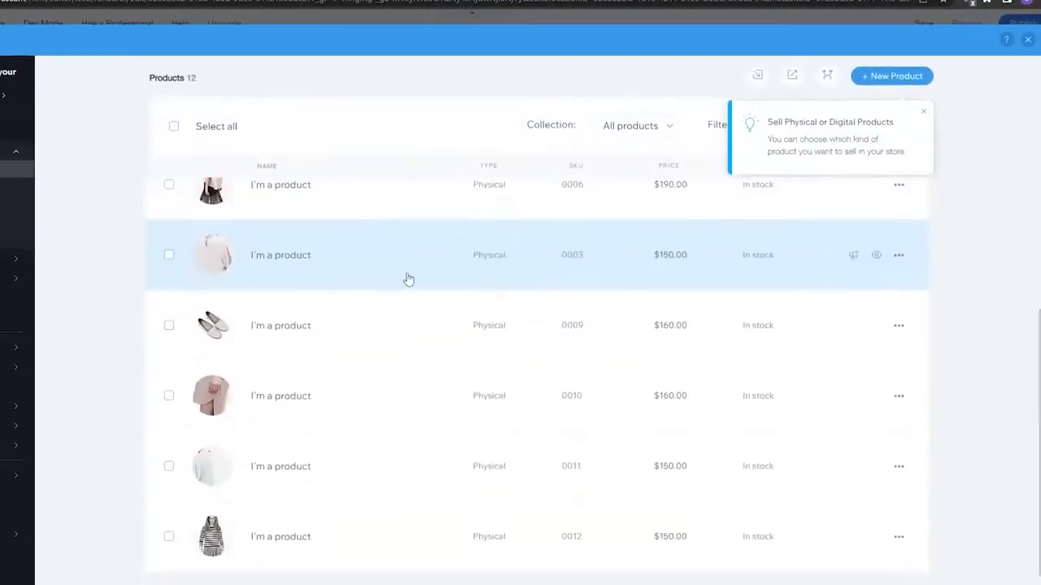
scroll(325, 449, "up", 6)
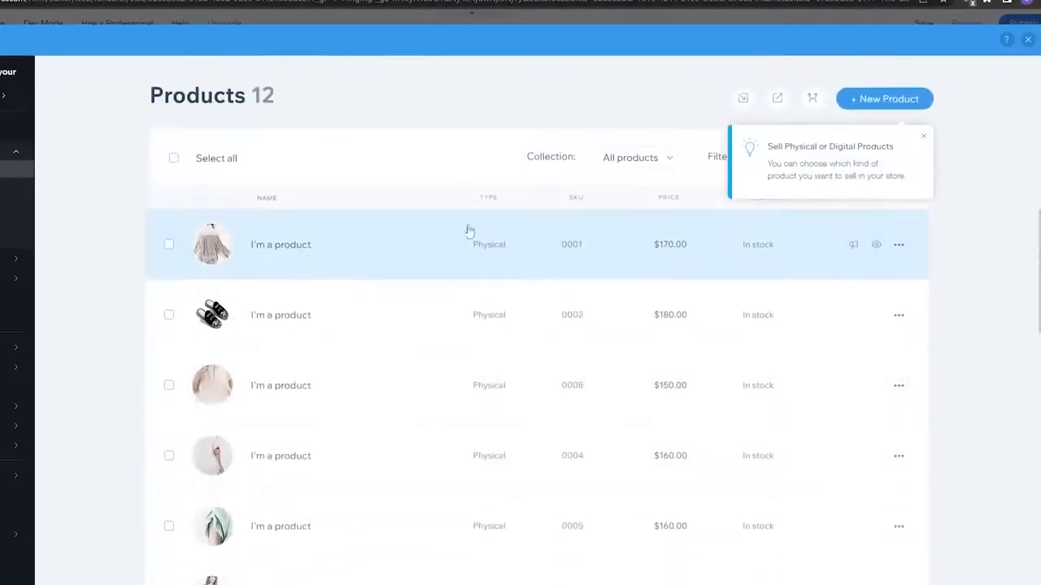
left_click(923, 137)
scroll(167, 239, "down", 5)
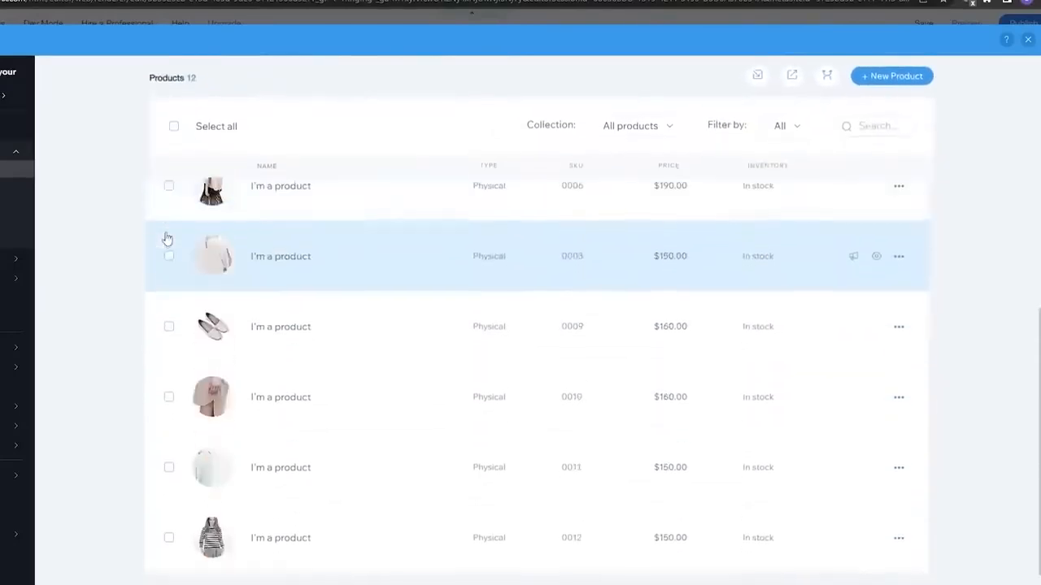
scroll(171, 244, "up", 5)
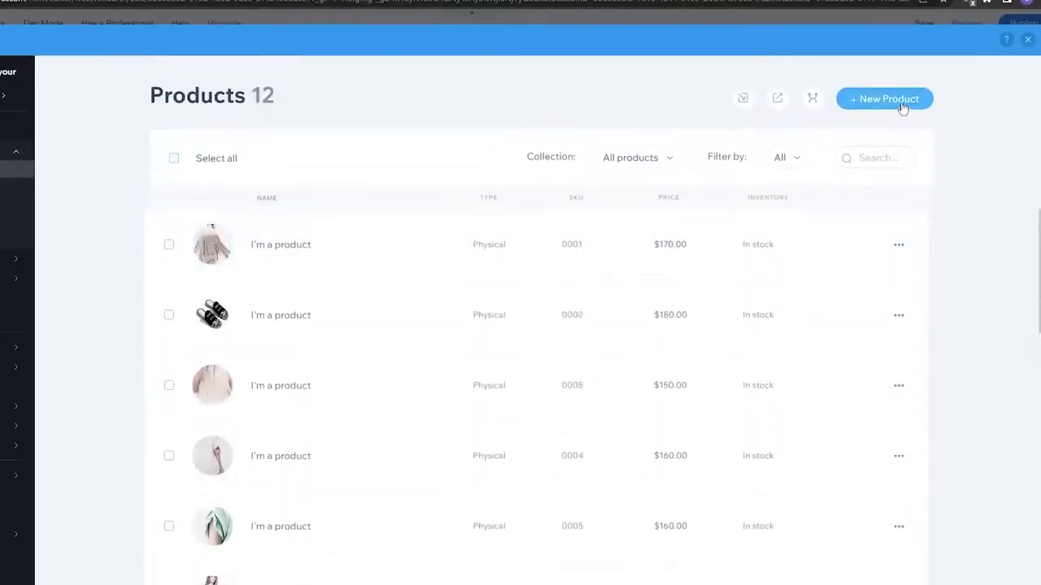
Open a new physical product form, review its sections down to pricing, and close product management without saving.
left_click(902, 101)
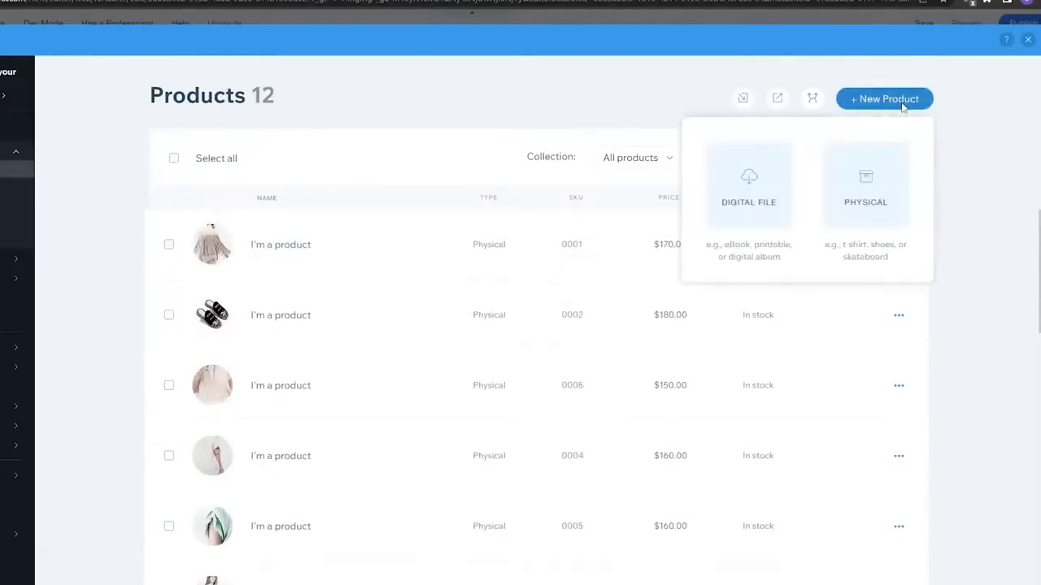
left_click(893, 201)
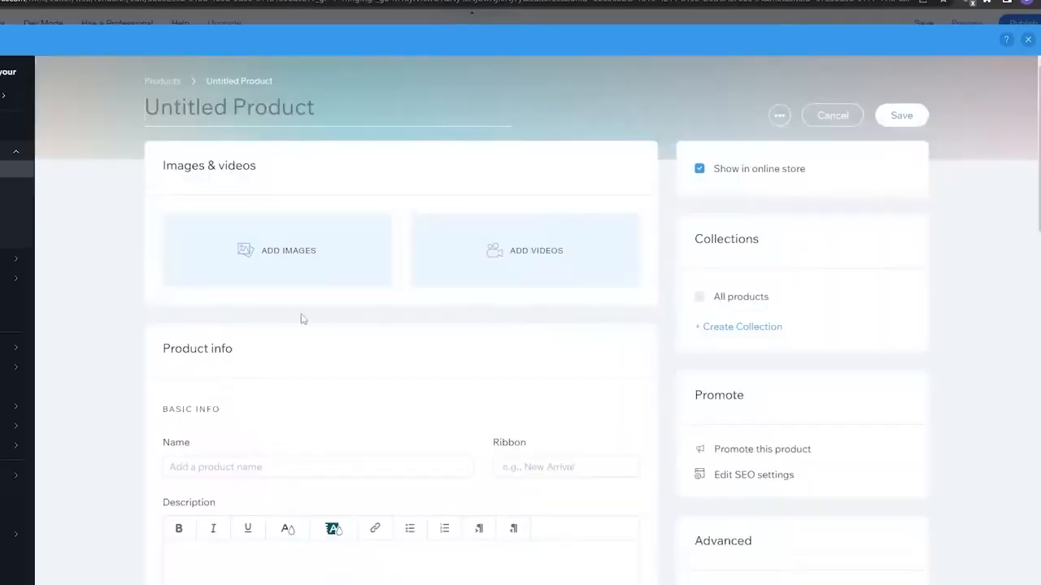
scroll(414, 382, "down", 5)
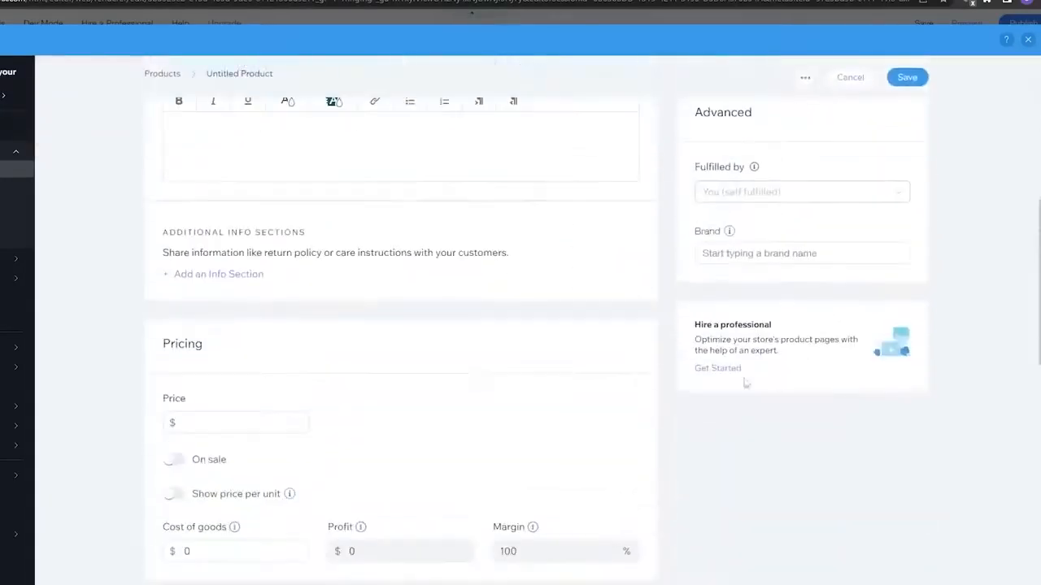
left_click(1029, 41)
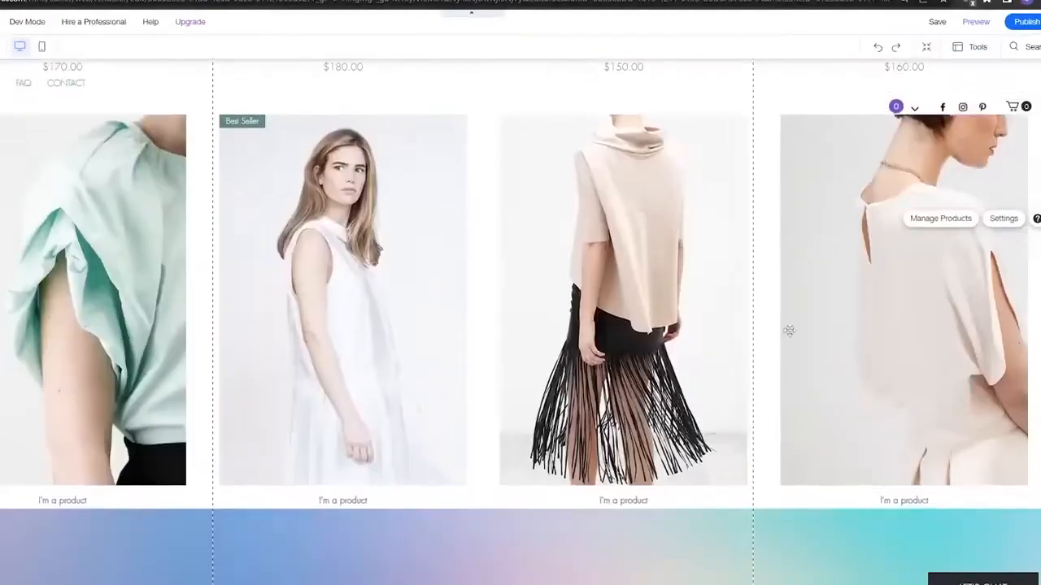
Review the home page once more and publish the site.
scroll(509, 279, "up", 10)
scroll(502, 257, "down", 7)
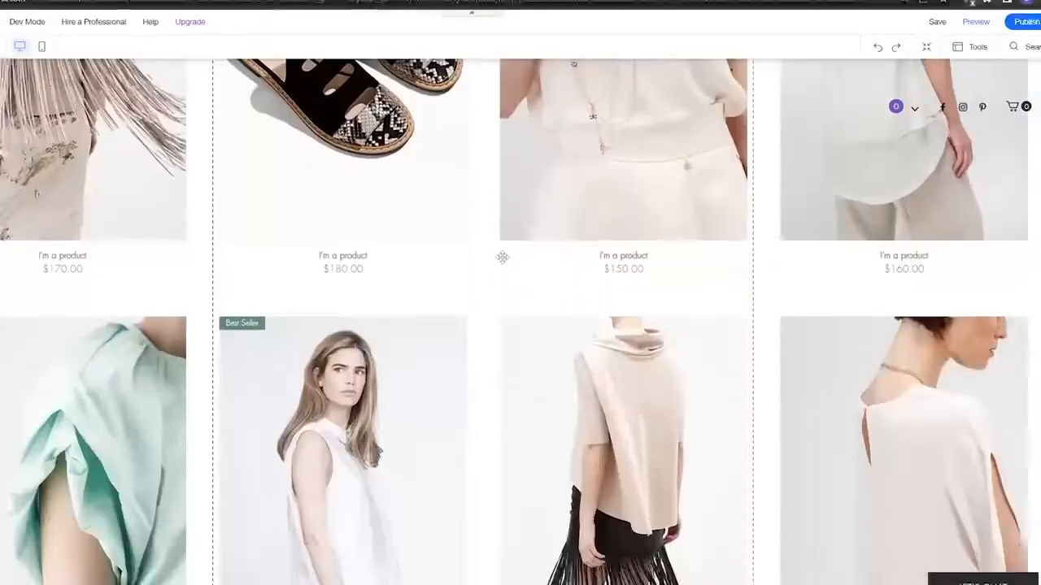
scroll(502, 257, "down", 10)
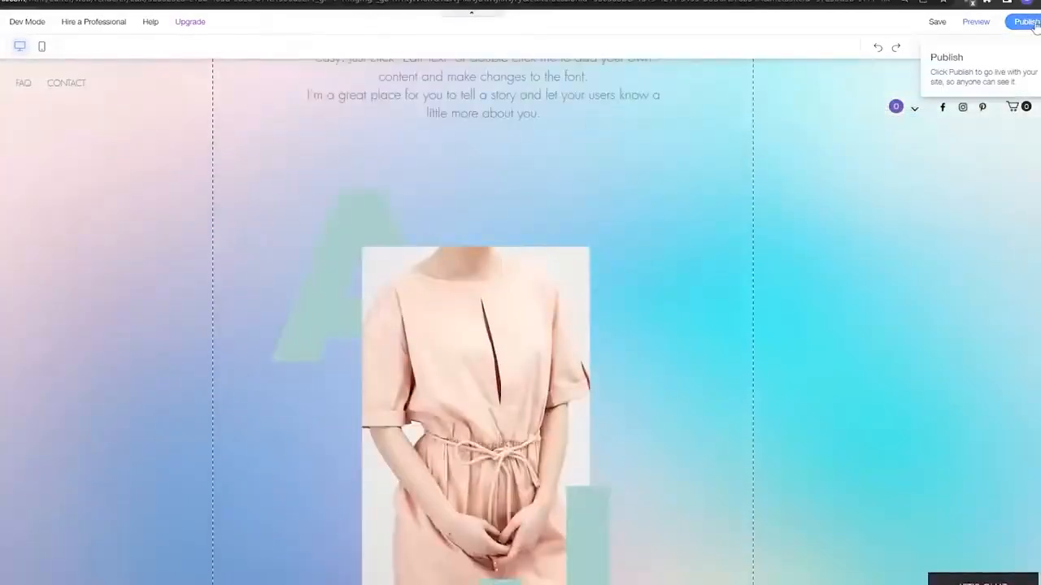
left_click(1033, 23)
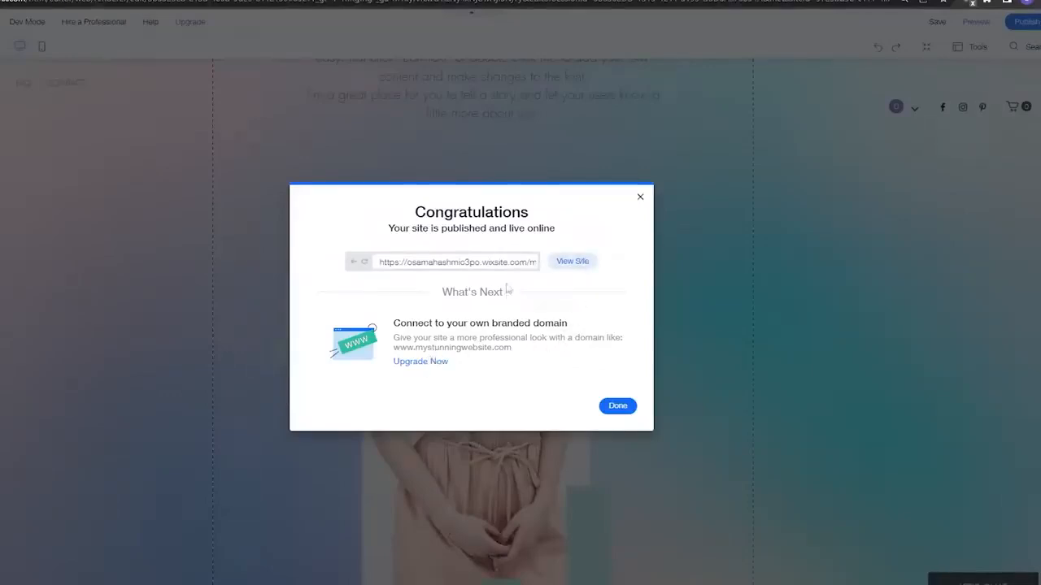
Open the published site and look over its live home page and product gallery.
left_click(572, 262)
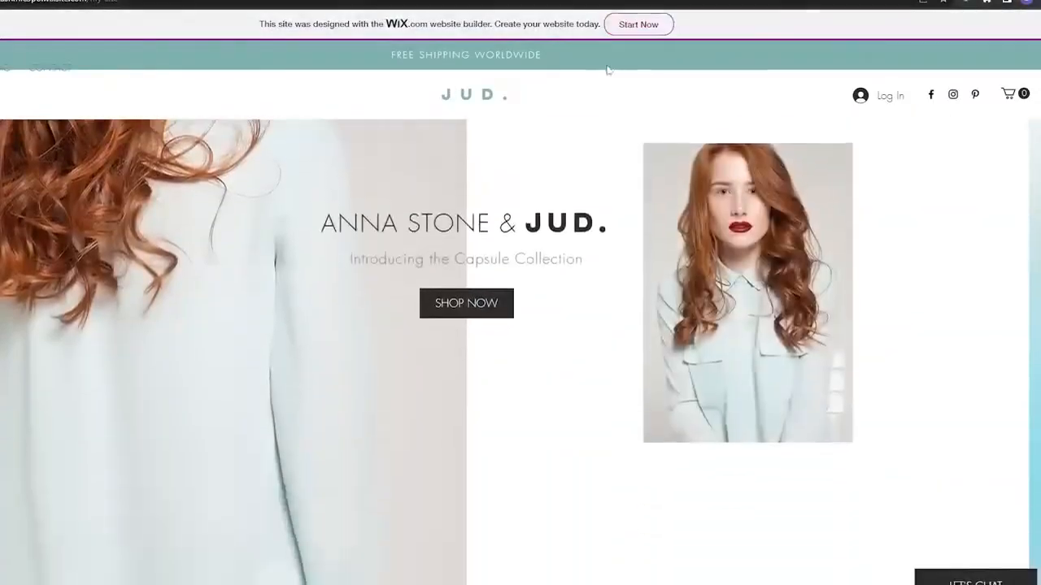
scroll(470, 242, "down", 10)
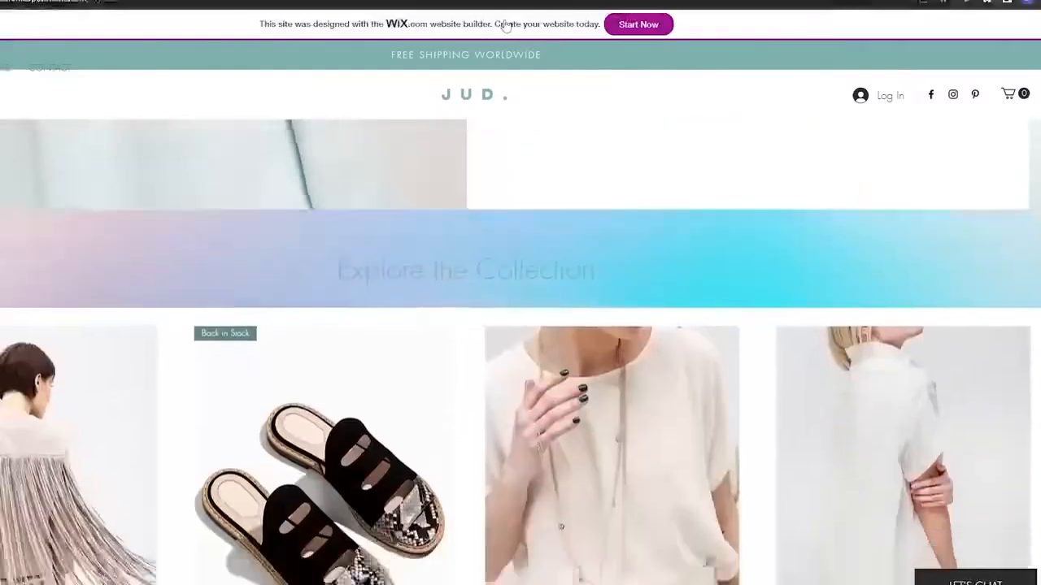
scroll(469, 243, "down", 10)
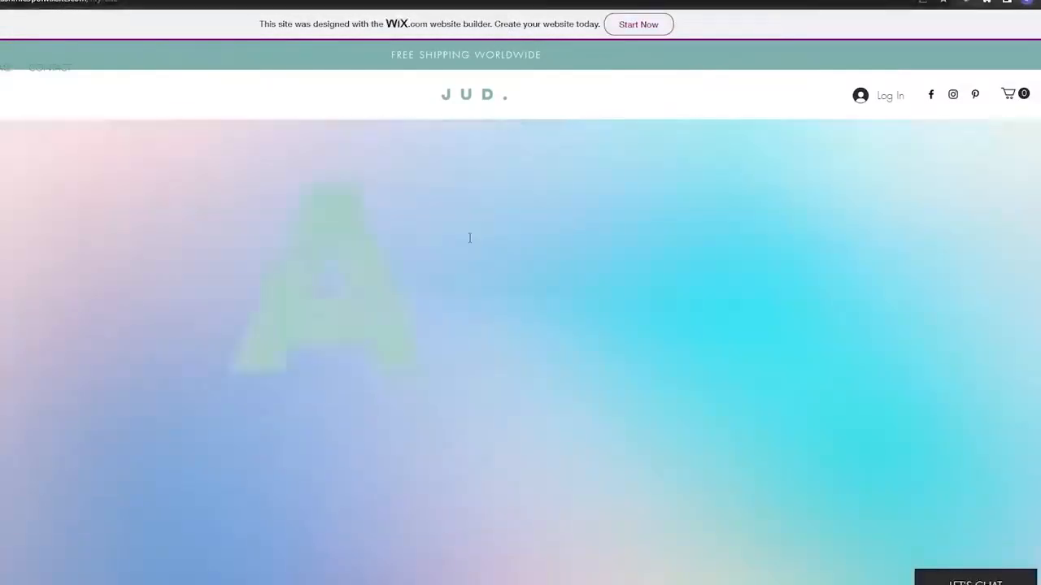
scroll(497, 256, "up", 15)
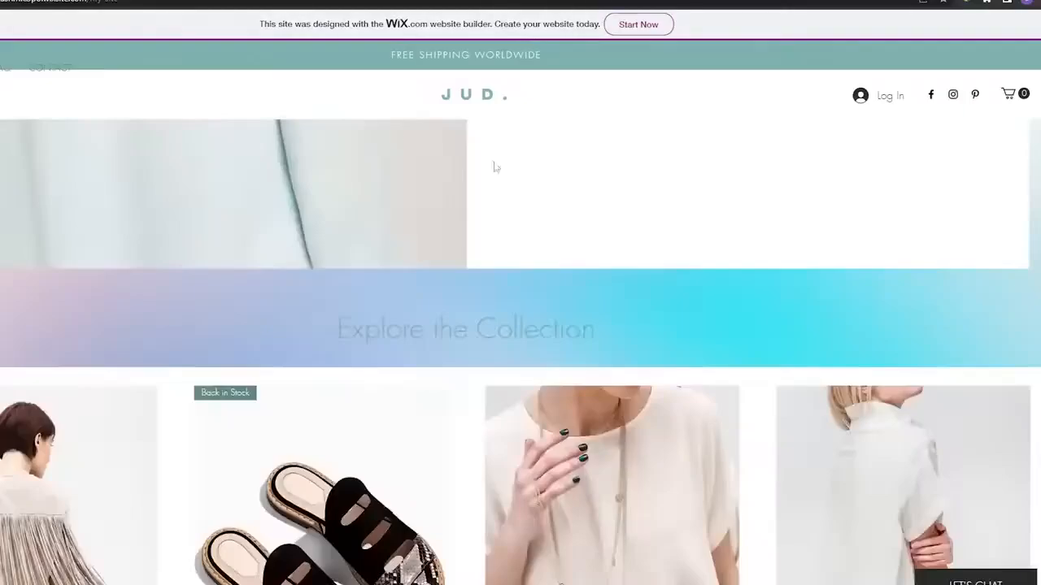
Return to the site editor and dismiss the prompt to edit the site for mobile.
left_click(423, 1)
left_click(225, 247)
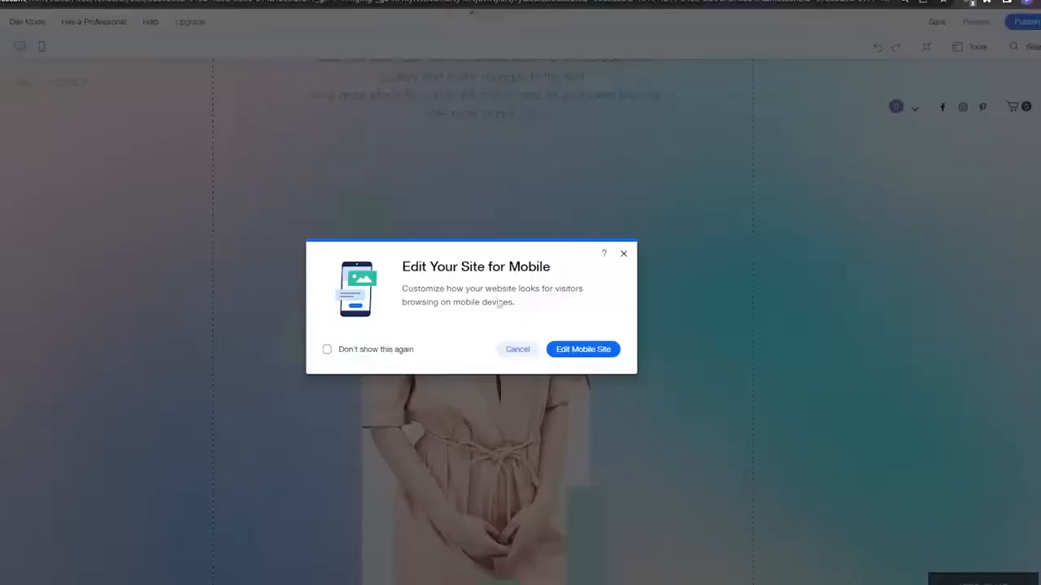
left_click(625, 257)
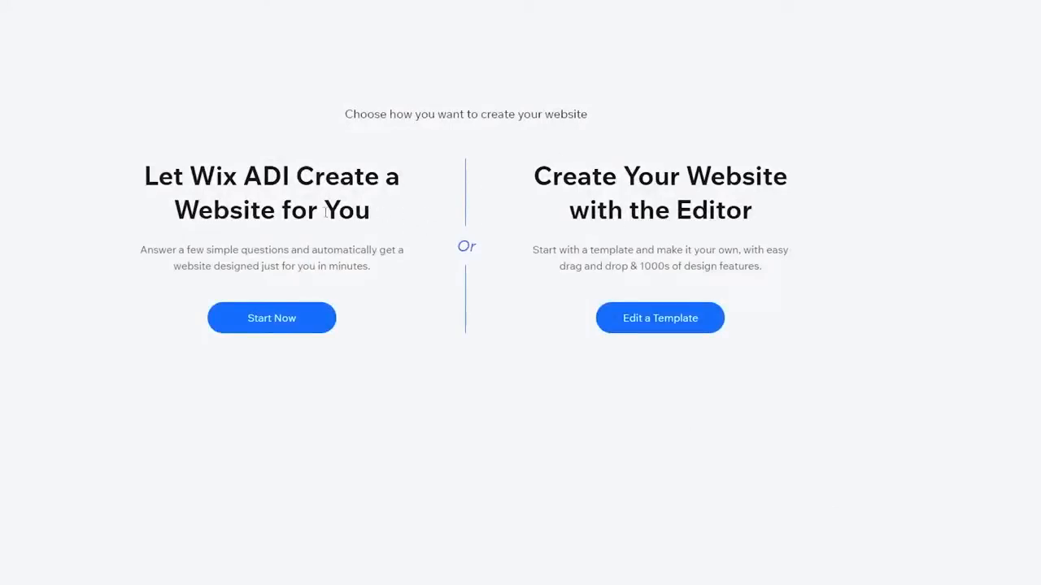
Start creating a website with Wix ADI and name the business Kales Bakery.
left_click(295, 333)
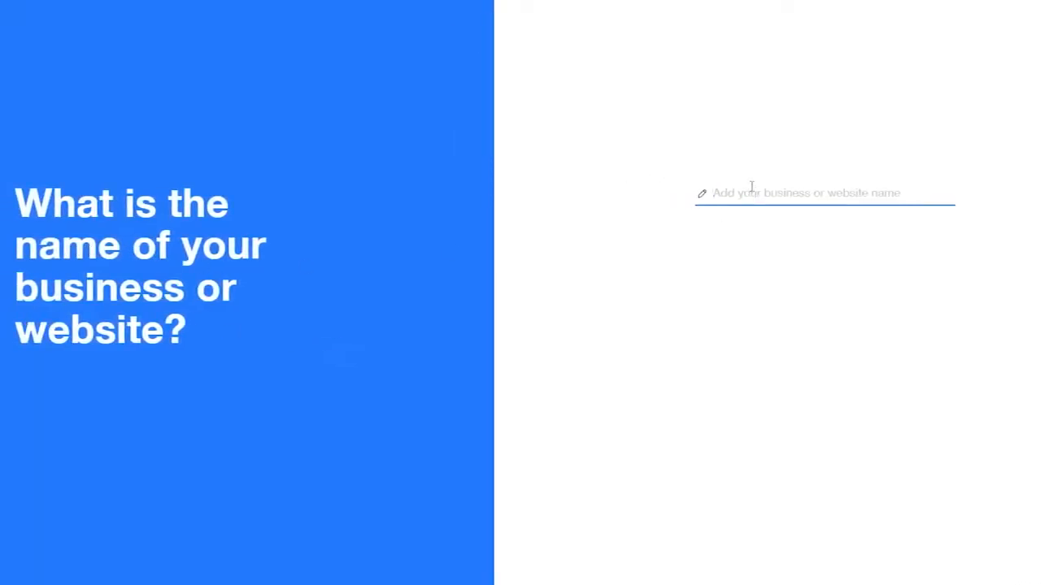
type("KALSi Bakery")
key("Return")
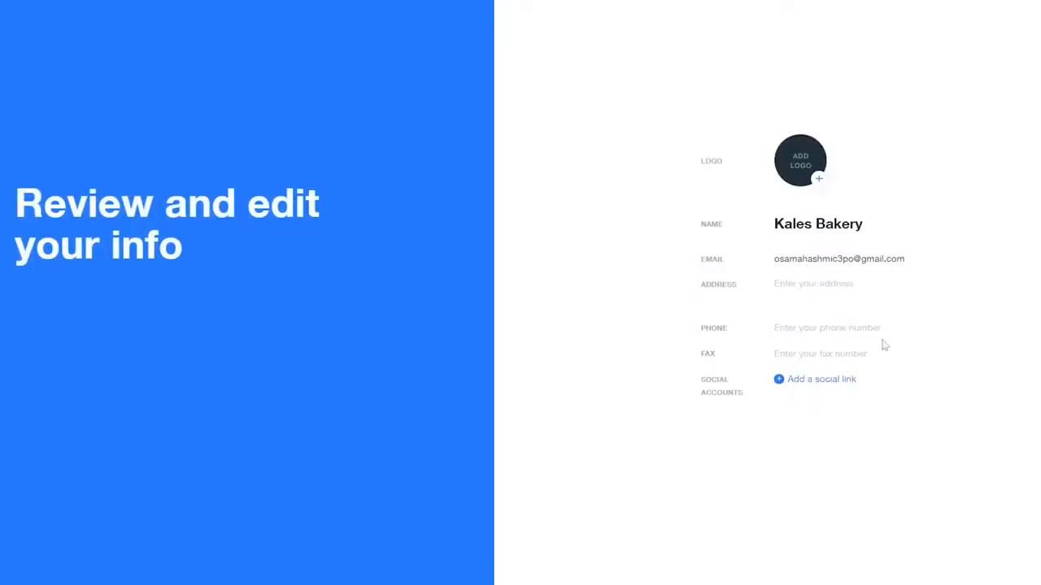
Accept the business info as it is and choose the black homepage design with the café photo beside the title.
left_click(1026, 579)
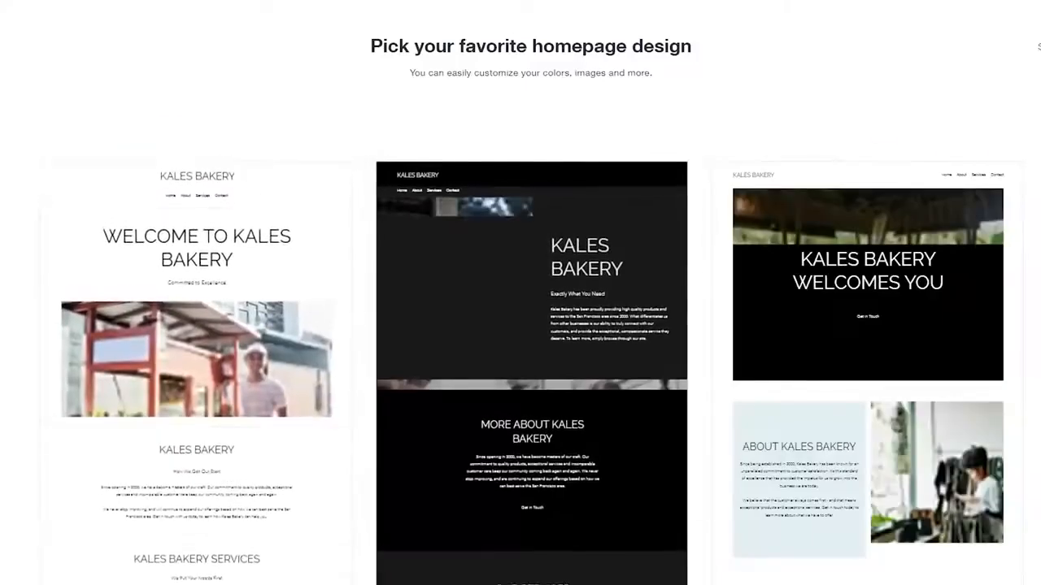
mouse_move(545, 360)
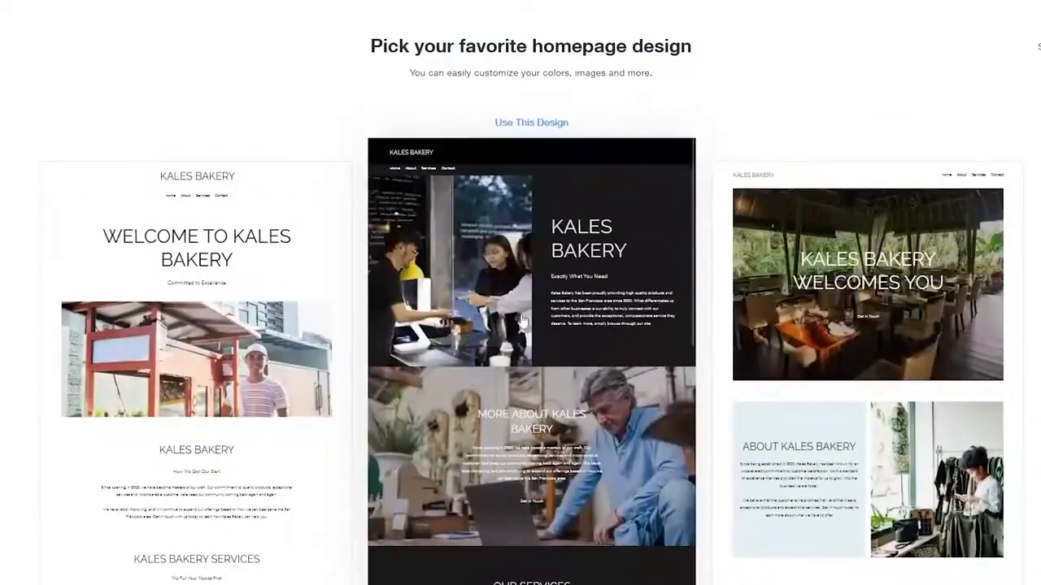
left_click(523, 321)
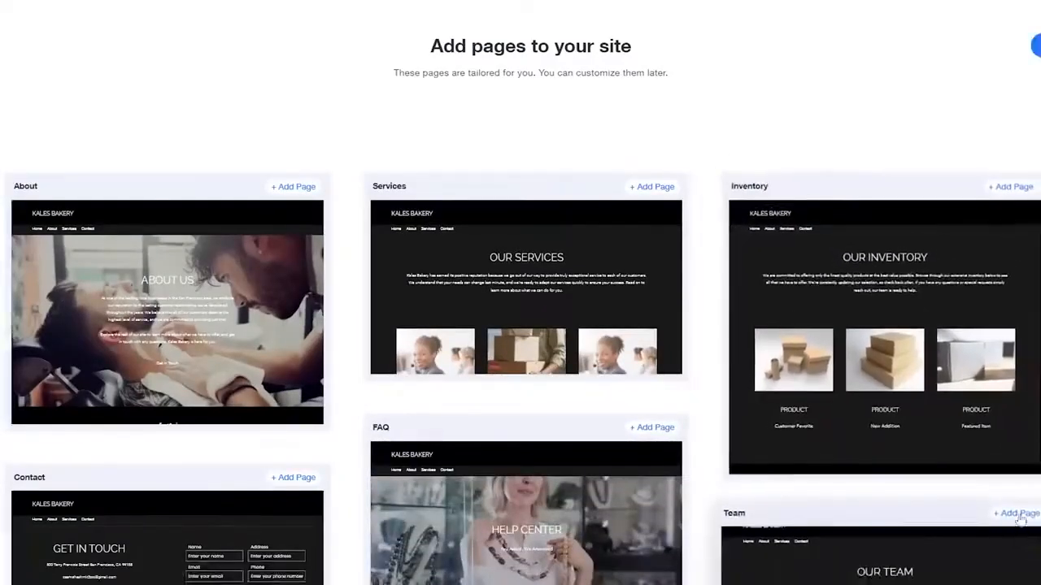
Add the About and Services pages to the bakery site and open it for editing.
left_click(309, 182)
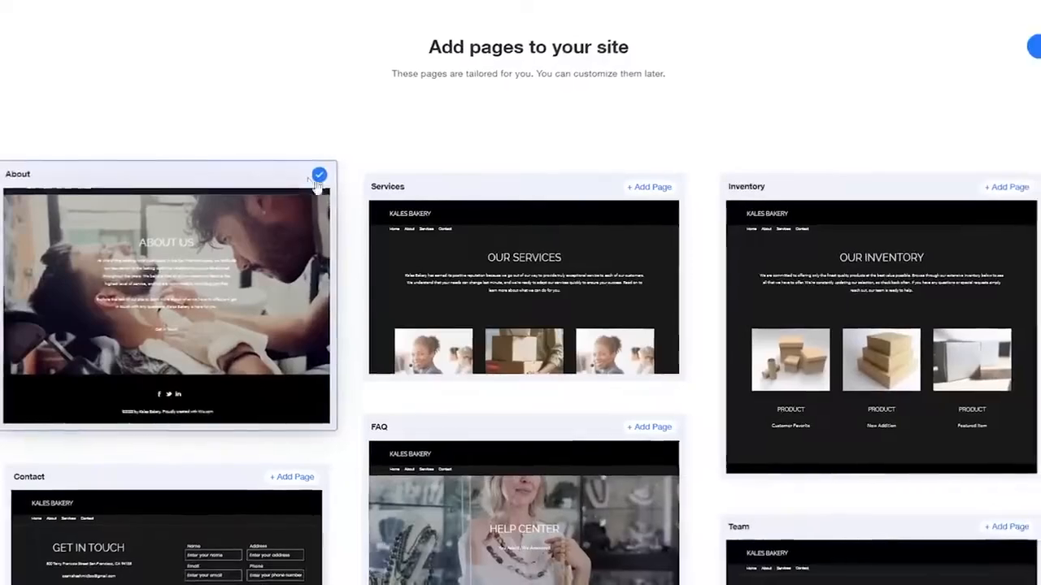
left_click(650, 187)
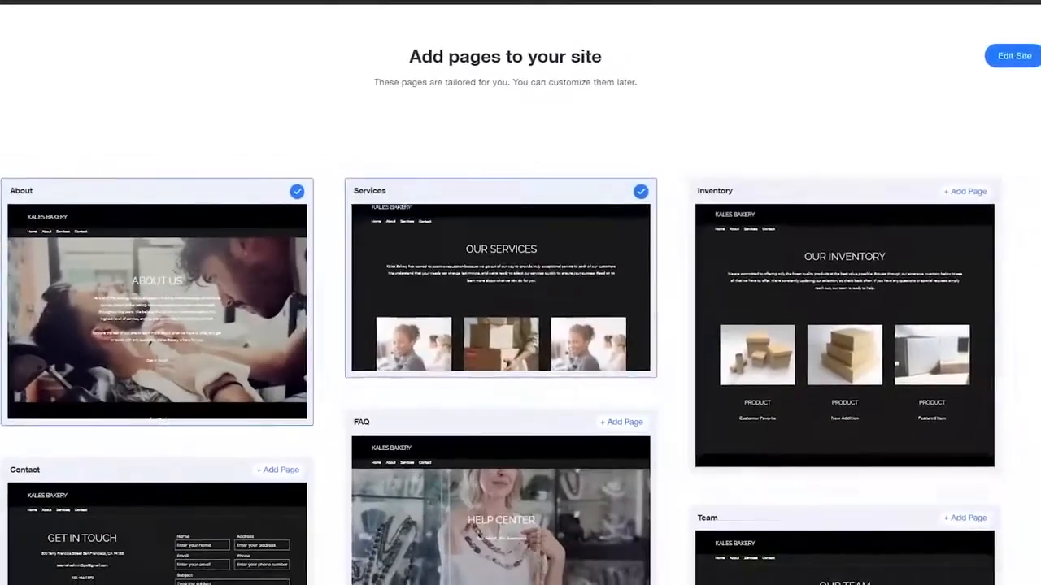
left_click(1022, 58)
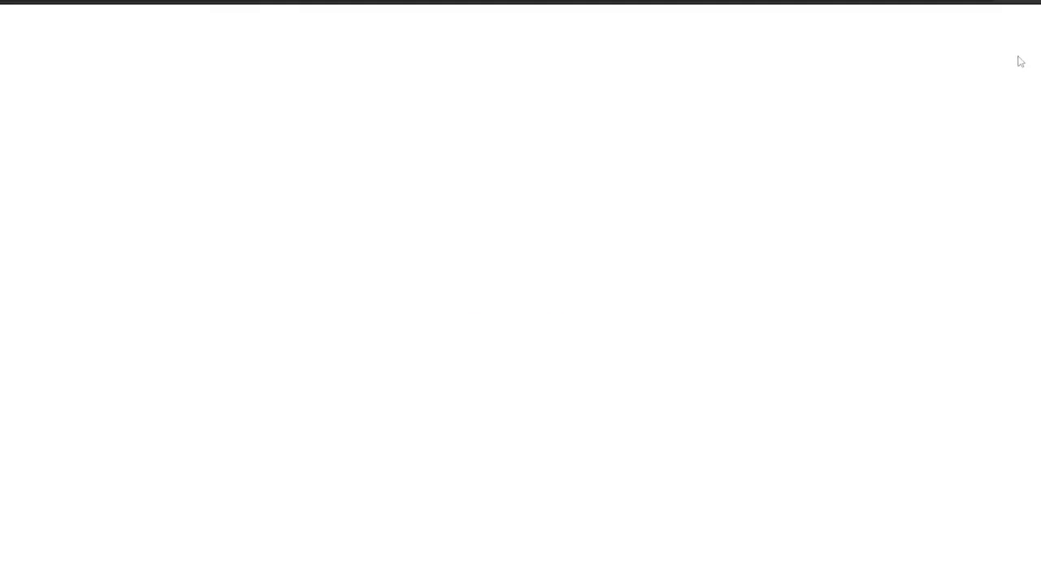
Examine the generated bakery home page from its header down to the opening hours and contact form.
scroll(332, 146, "down", 12)
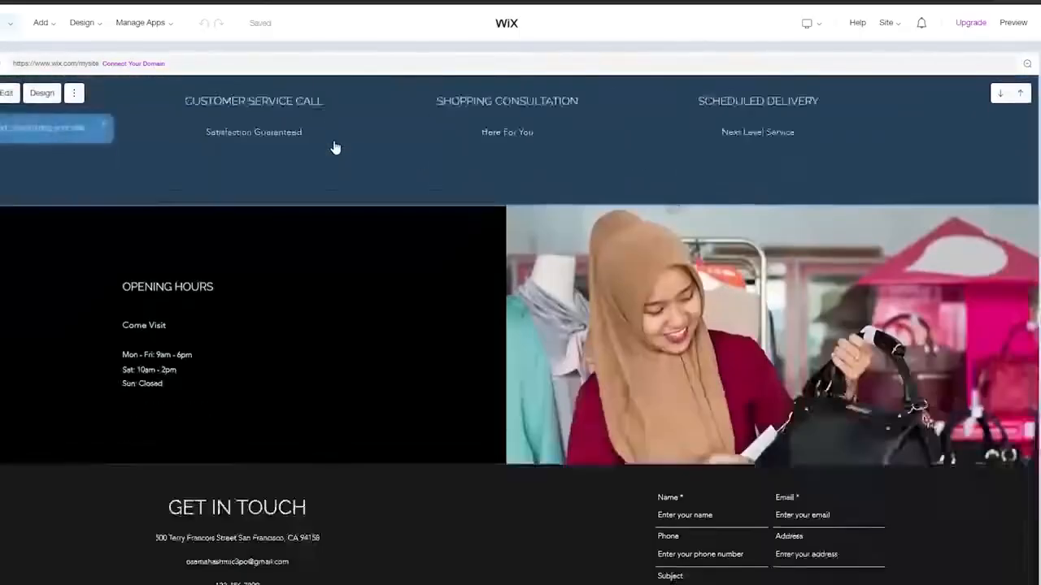
scroll(476, 298, "down", 4)
scroll(476, 298, "up", 10)
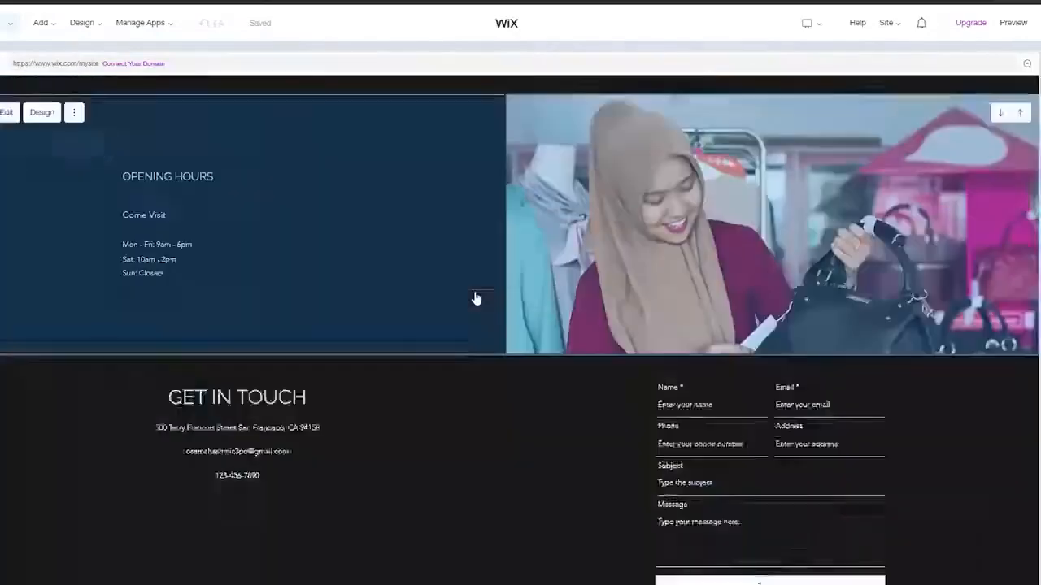
scroll(476, 298, "up", 6)
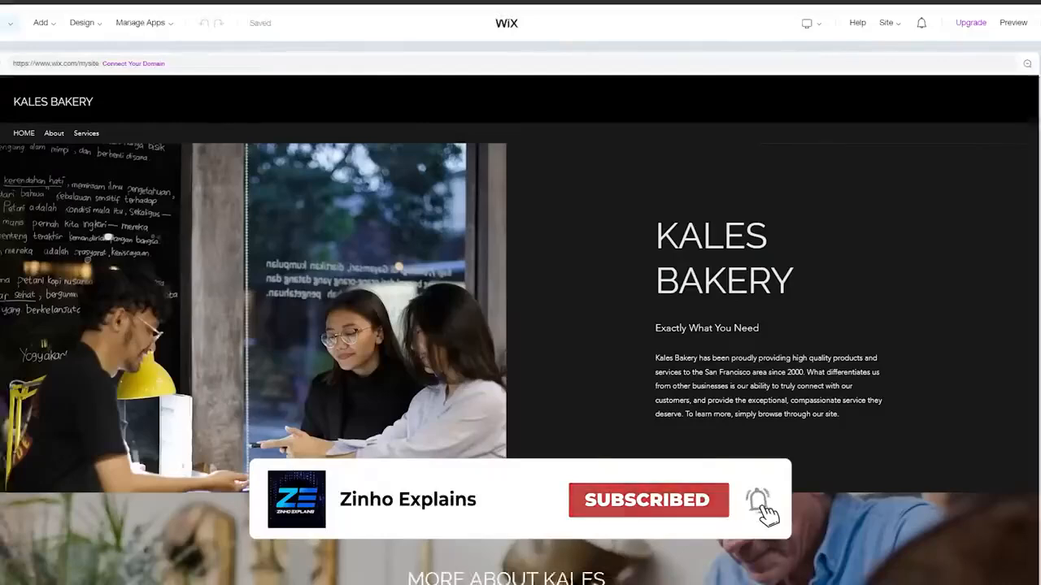
scroll(520, 488, "down", 6)
scroll(521, 488, "up", 5)
scroll(648, 472, "up", 1)
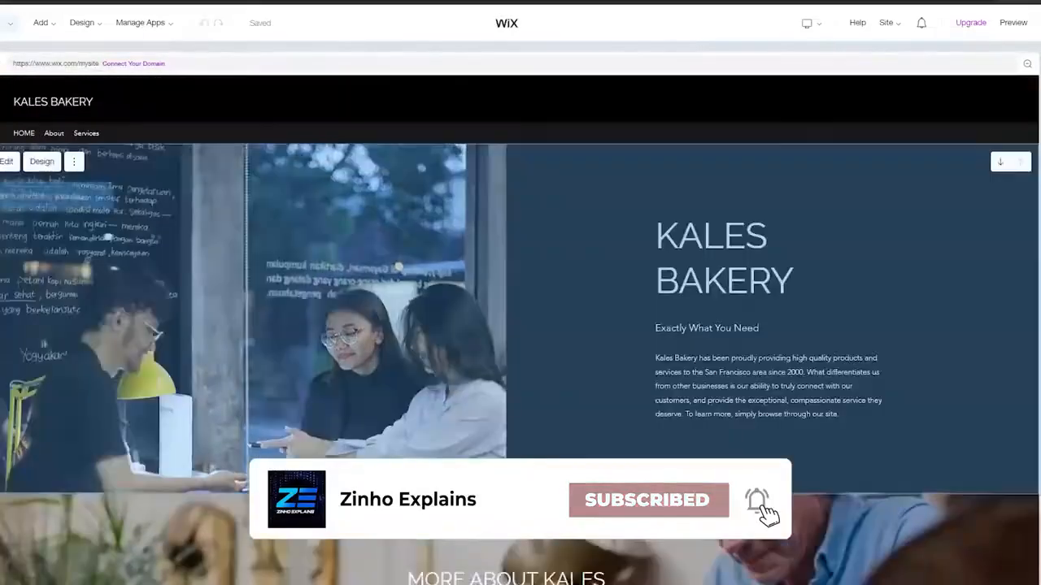